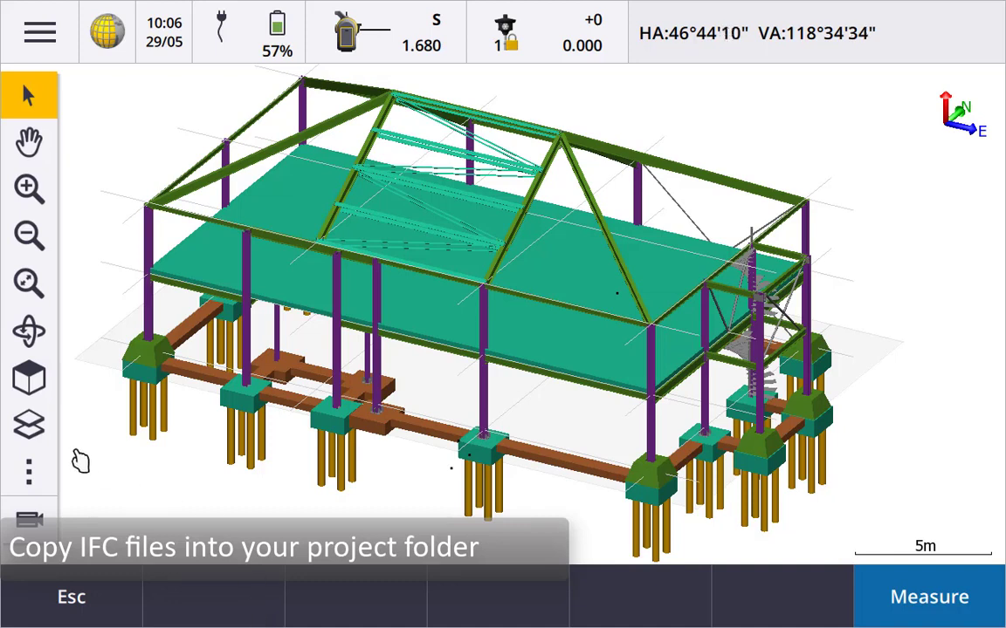
- Make Korec Tekla 2.ifc visible and selectable in the active map and expand its layer list
click(30, 425)
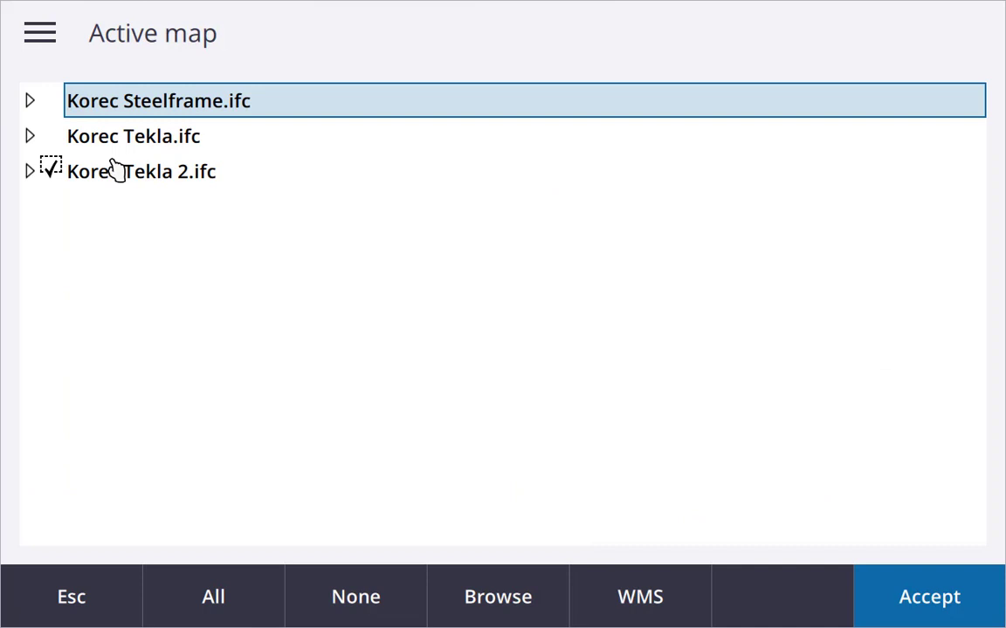
click(146, 177)
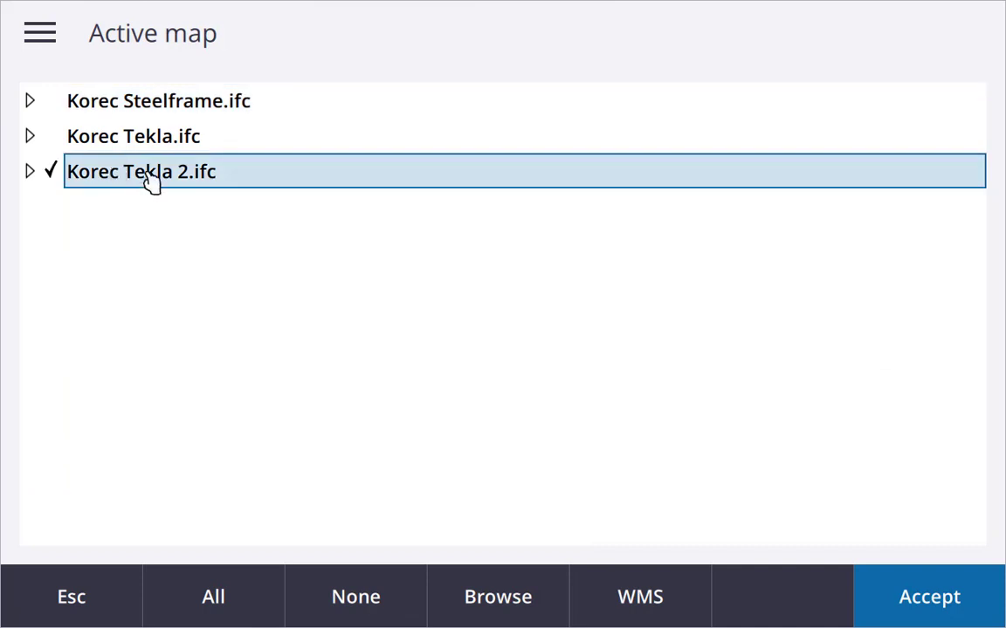
click(29, 171)
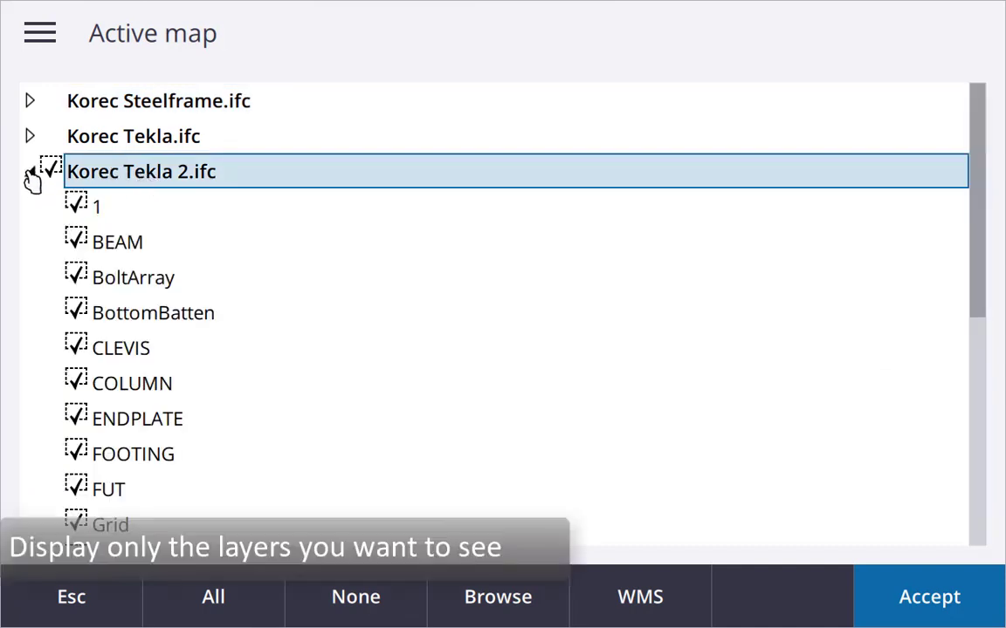
- Hide the SLAB layer of Korec Tekla 2.ifc and apply the layer changes to the map
click(112, 249)
scroll(192, 393, down, 3)
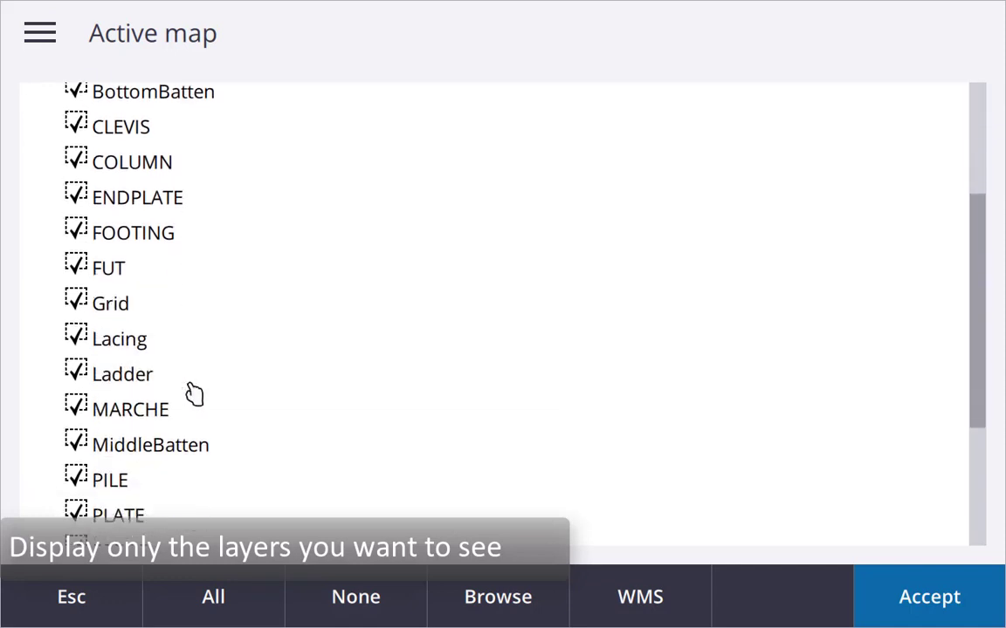
click(174, 486)
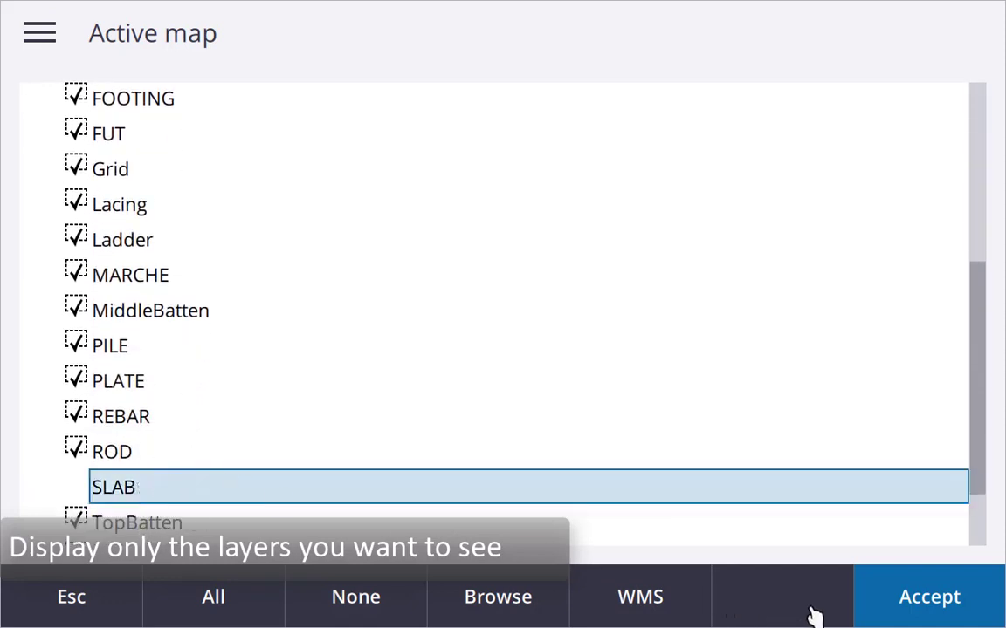
click(913, 602)
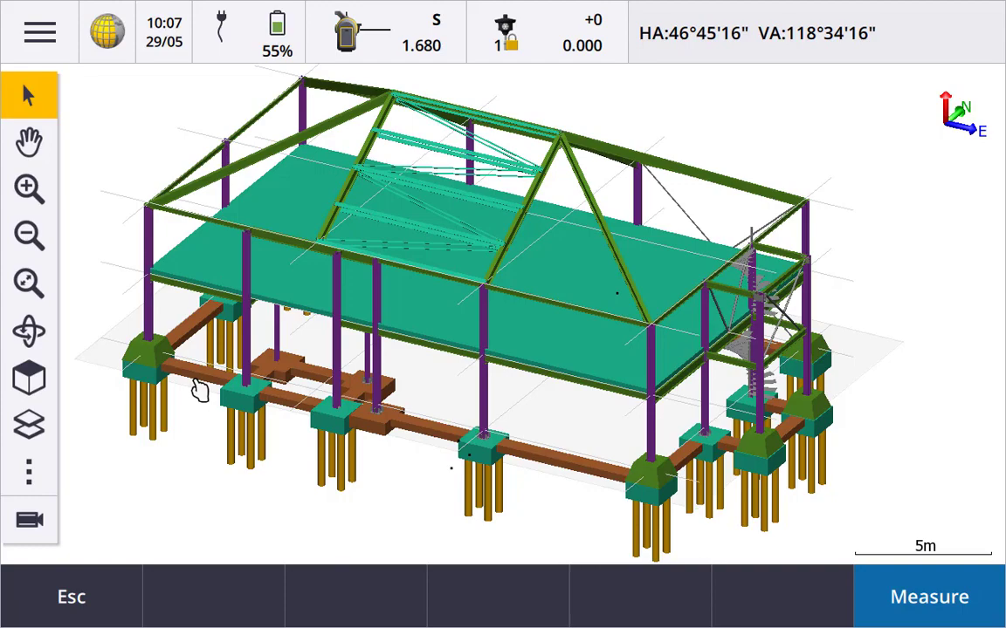
- Examine the building model at closer range and from a steeper angle to find the footing of interest
click(28, 188)
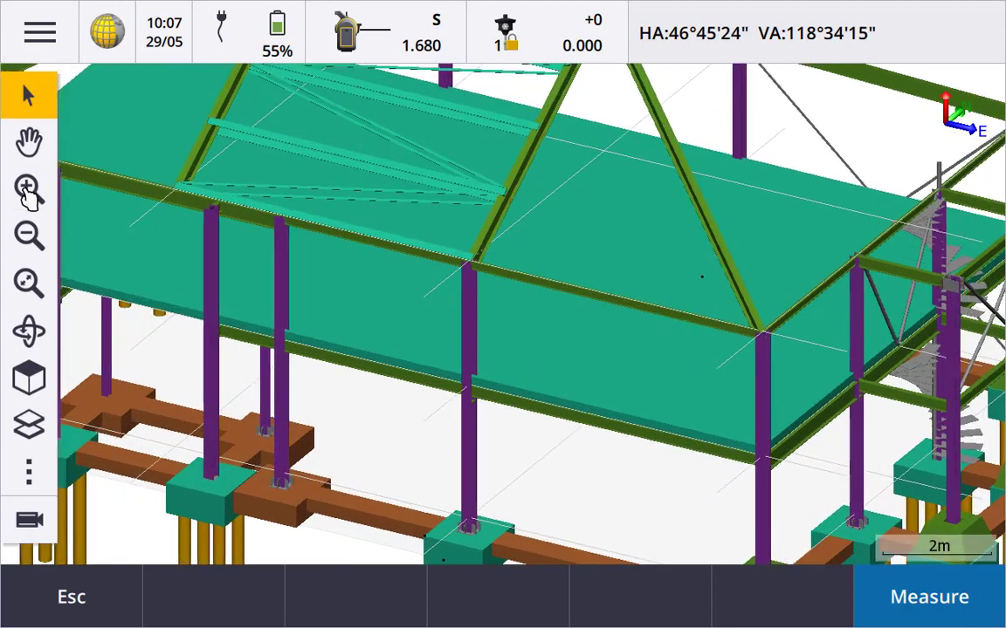
click(29, 189)
click(29, 188)
click(31, 235)
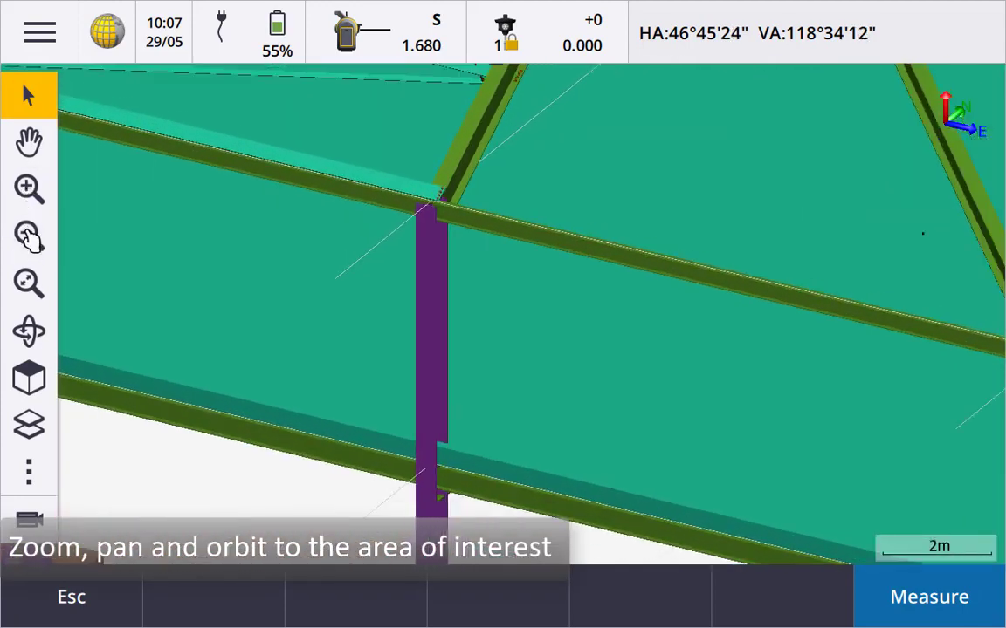
click(29, 236)
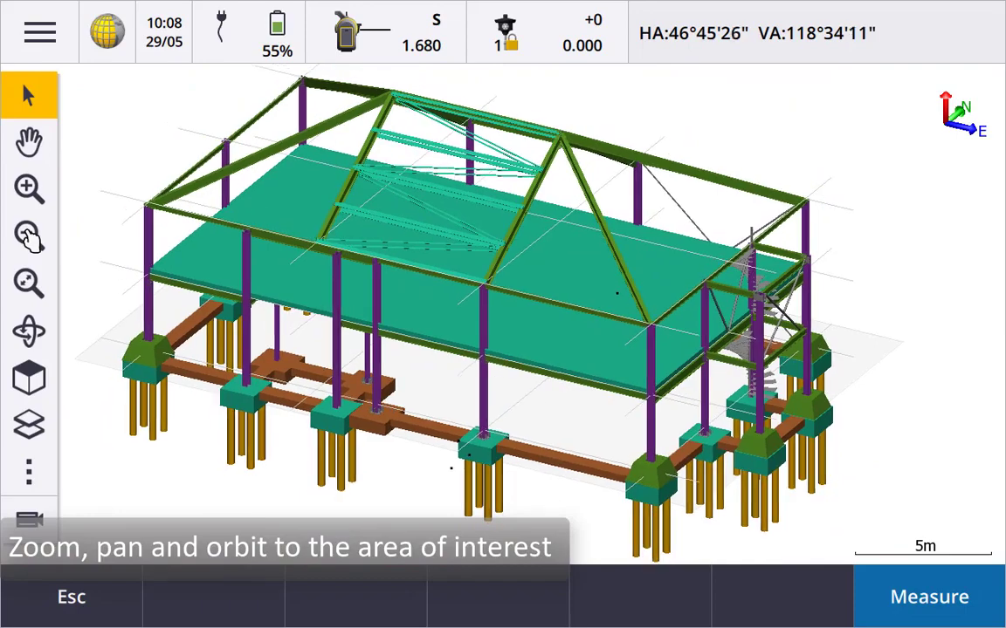
click(30, 323)
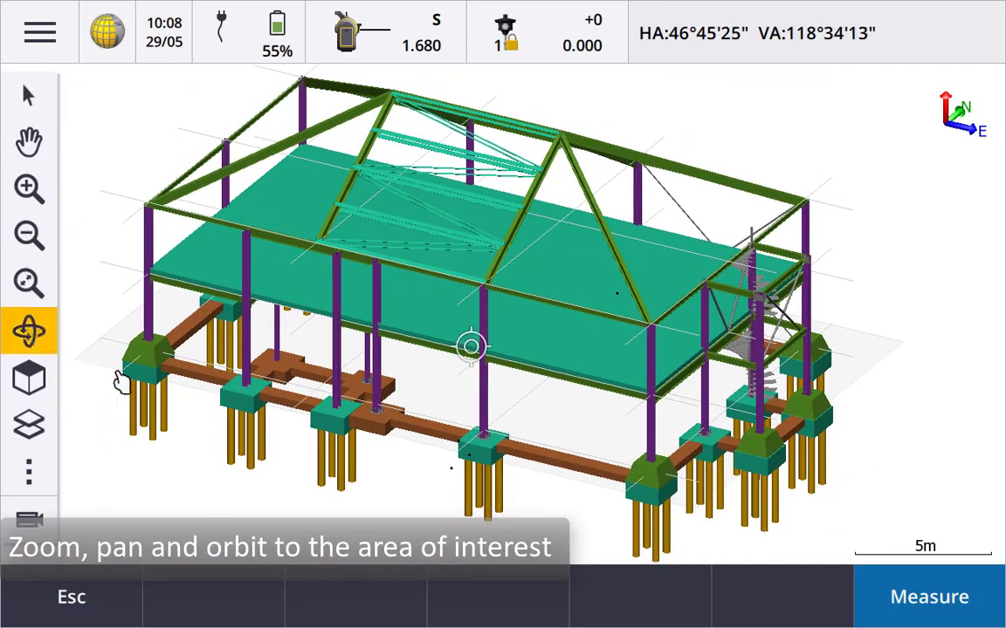
drag(399, 462, 374, 470)
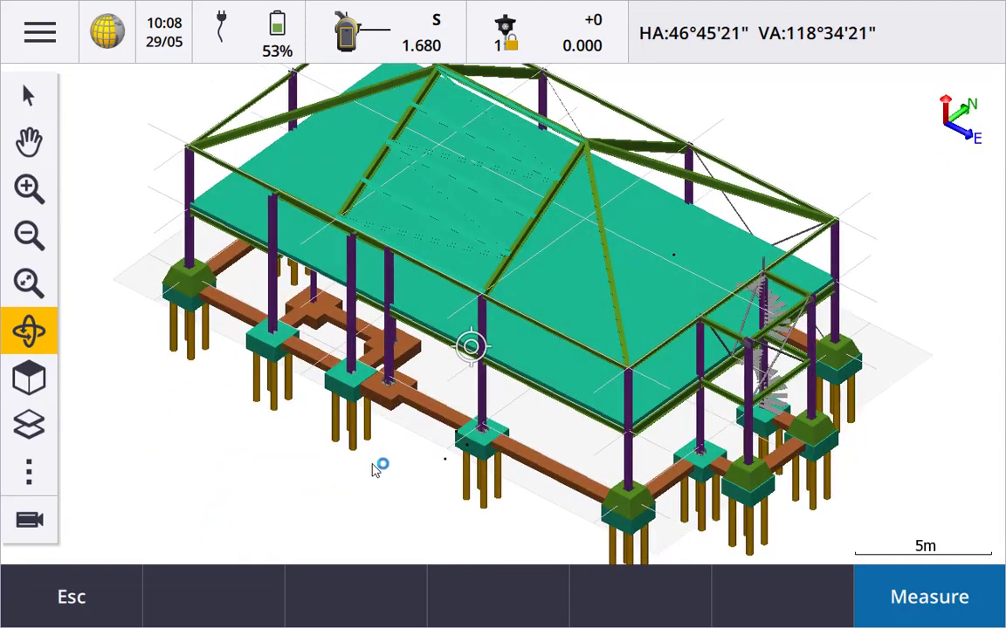
drag(432, 358, 494, 432)
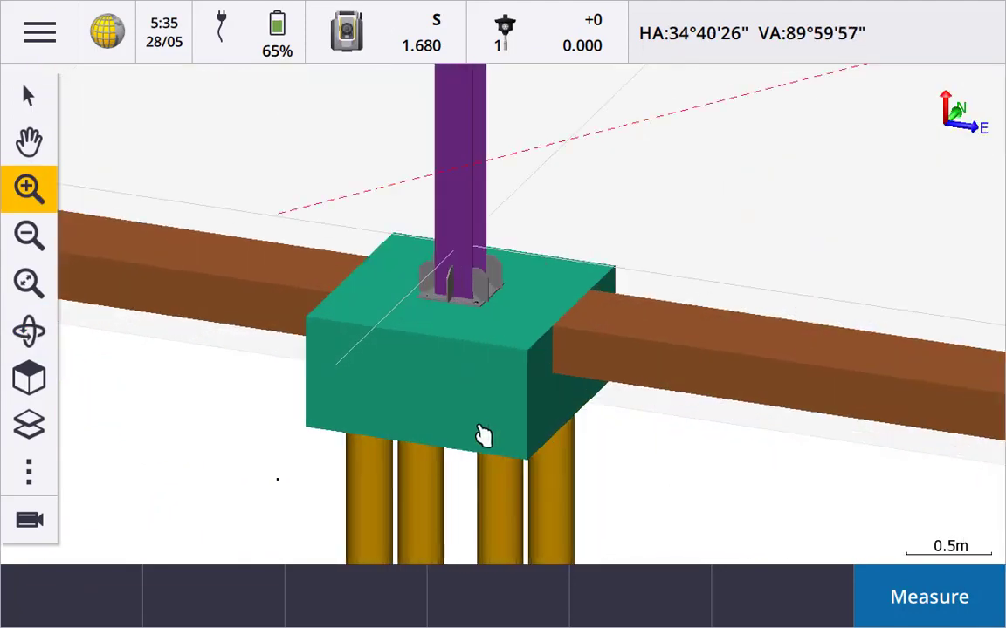
- Select the four top corner vertices of the green footing block under the purple column
click(28, 97)
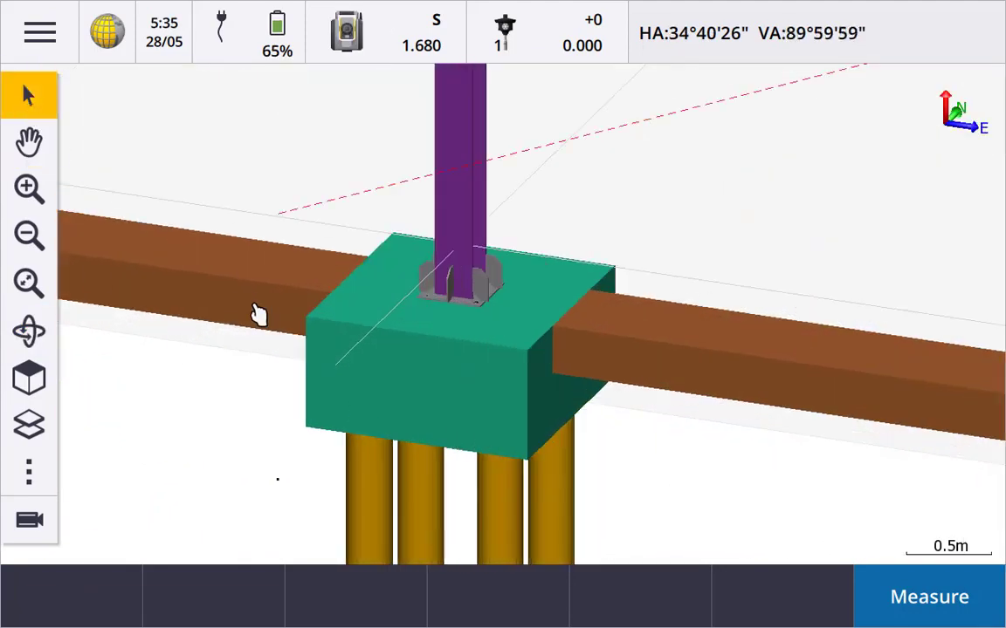
click(307, 318)
click(394, 233)
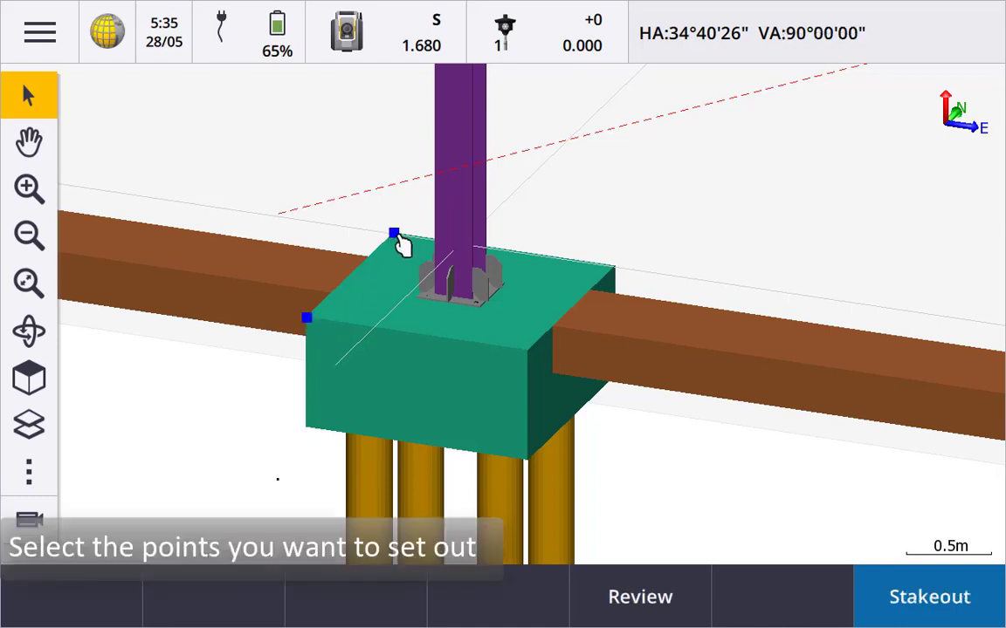
click(615, 267)
click(528, 350)
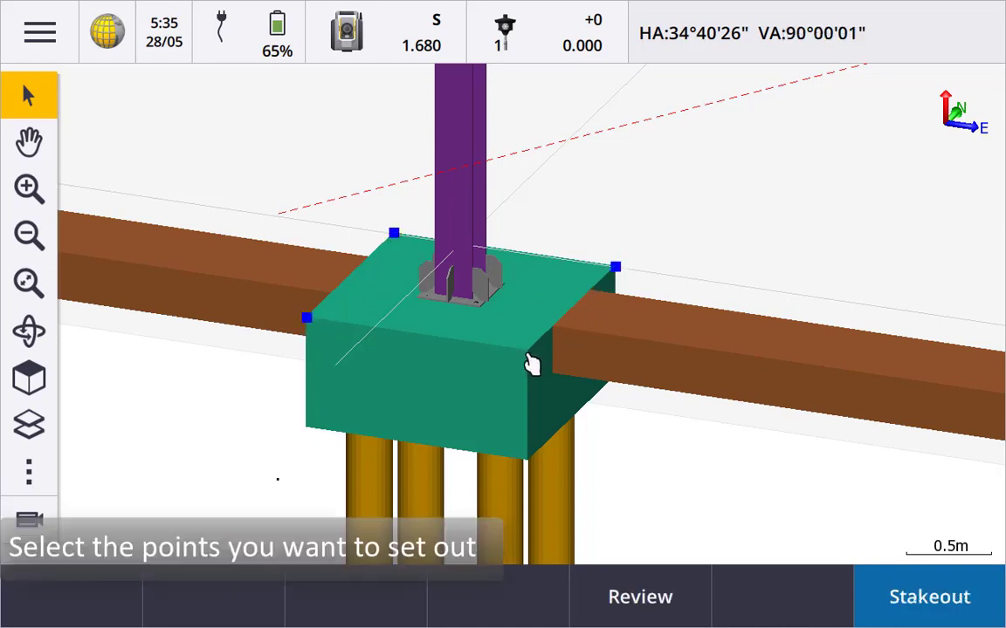
- Set the IFC display mode to Wireframe in the map settings
click(28, 472)
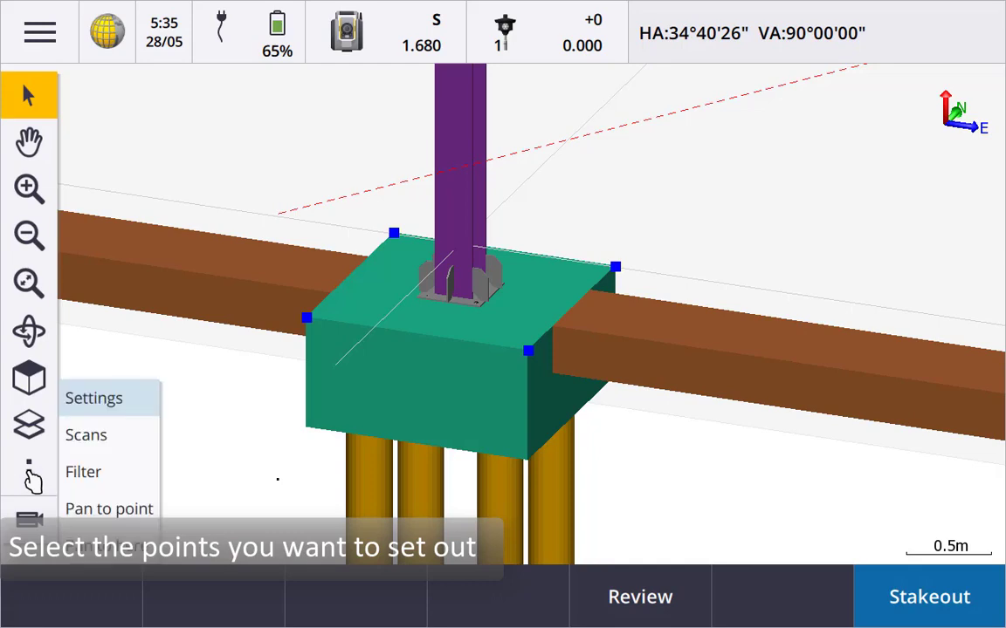
click(126, 410)
scroll(404, 406, down, 10)
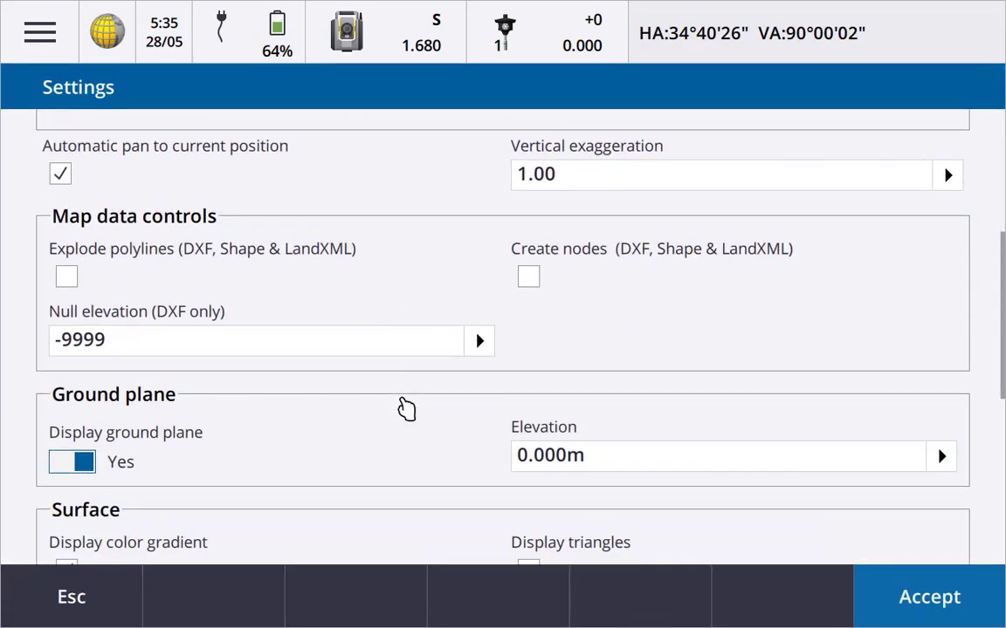
scroll(198, 417, down, 5)
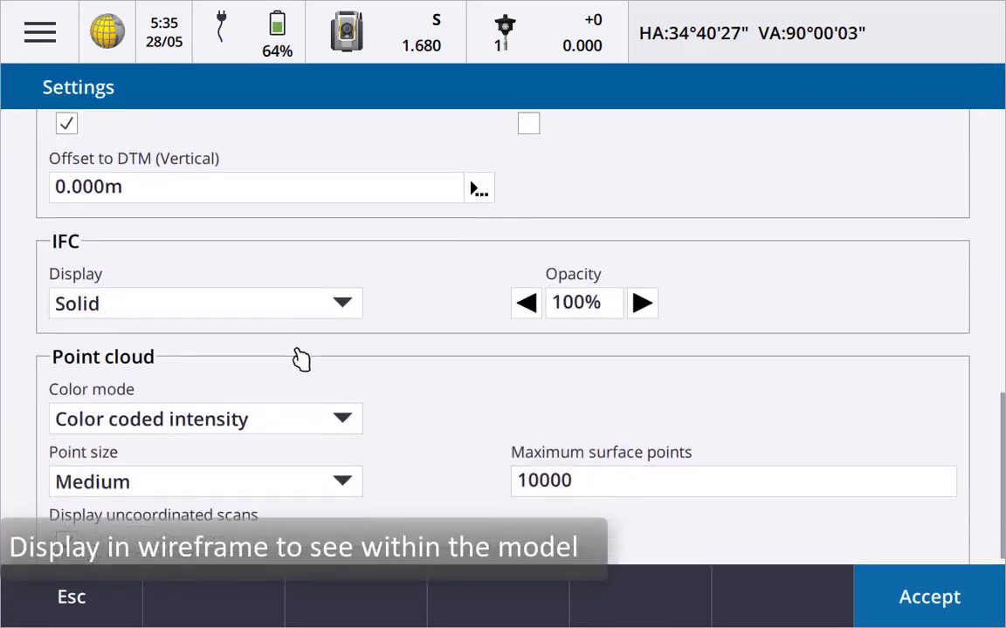
click(304, 292)
click(274, 329)
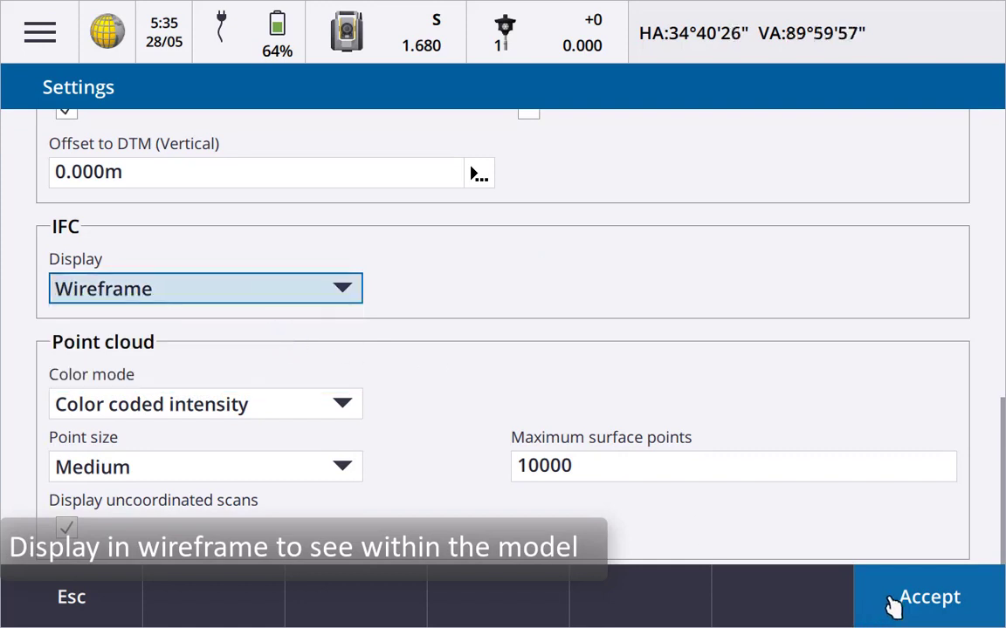
click(900, 599)
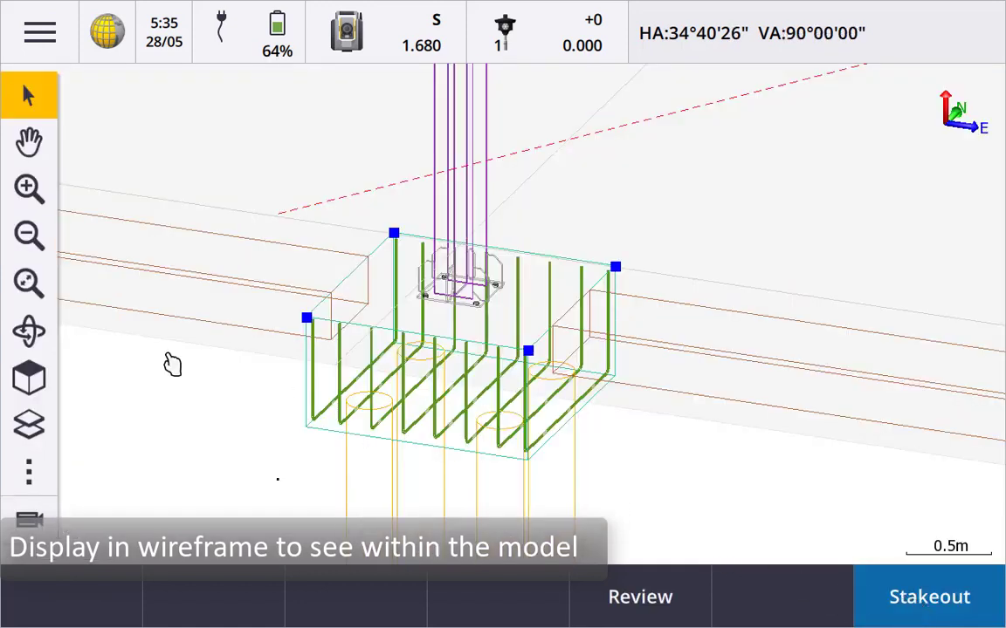
- Select the near top edge of the beam on the footing's east side, and deselect that edge again
click(29, 325)
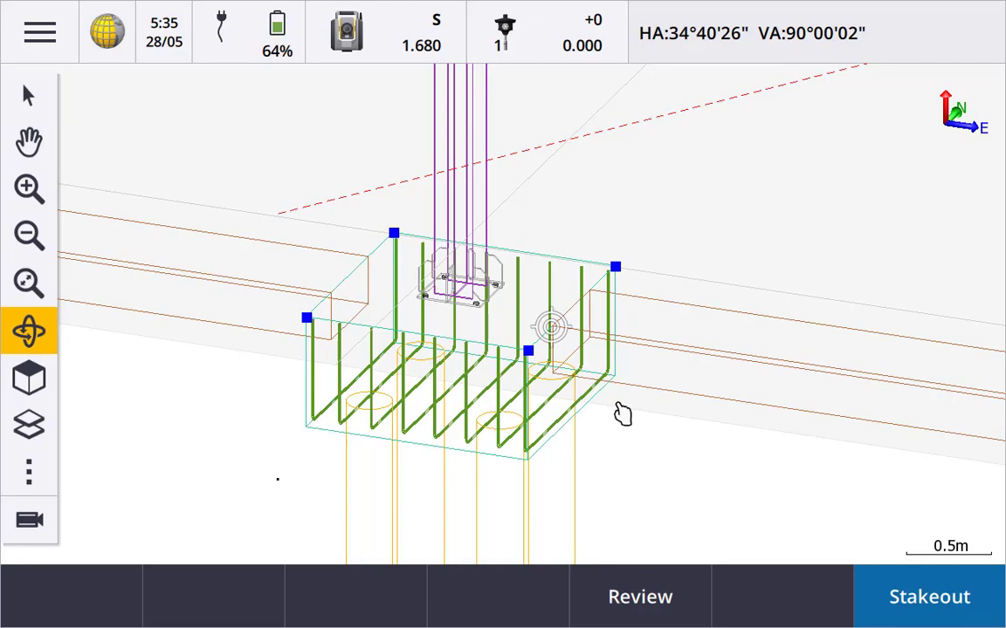
mouse_move(623, 433)
mouse_down()
mouse_move(597, 449)
mouse_move(546, 428)
mouse_move(557, 446)
mouse_move(600, 447)
mouse_move(624, 426)
mouse_up()
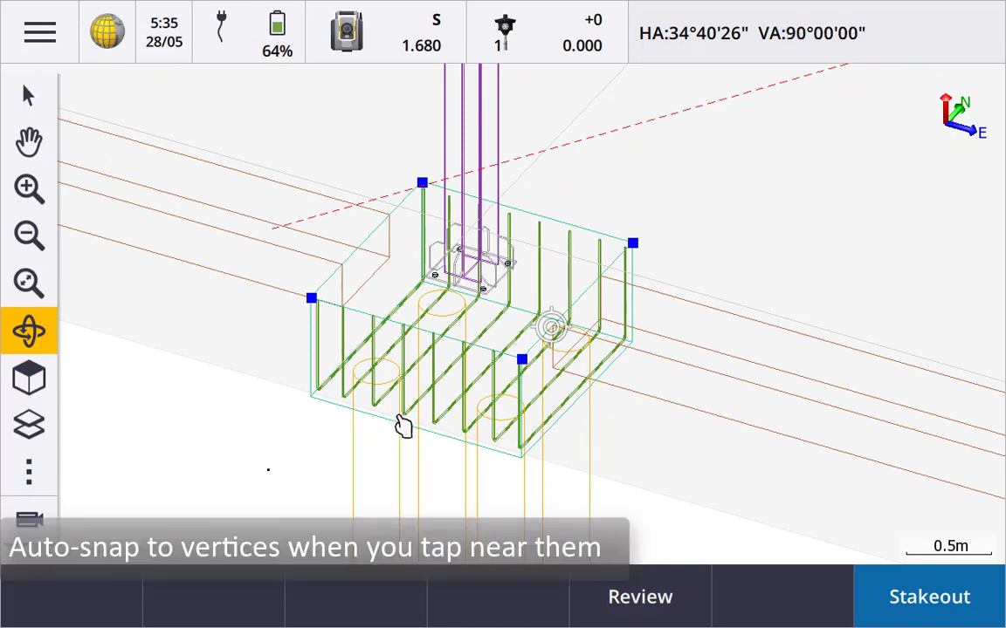
click(22, 94)
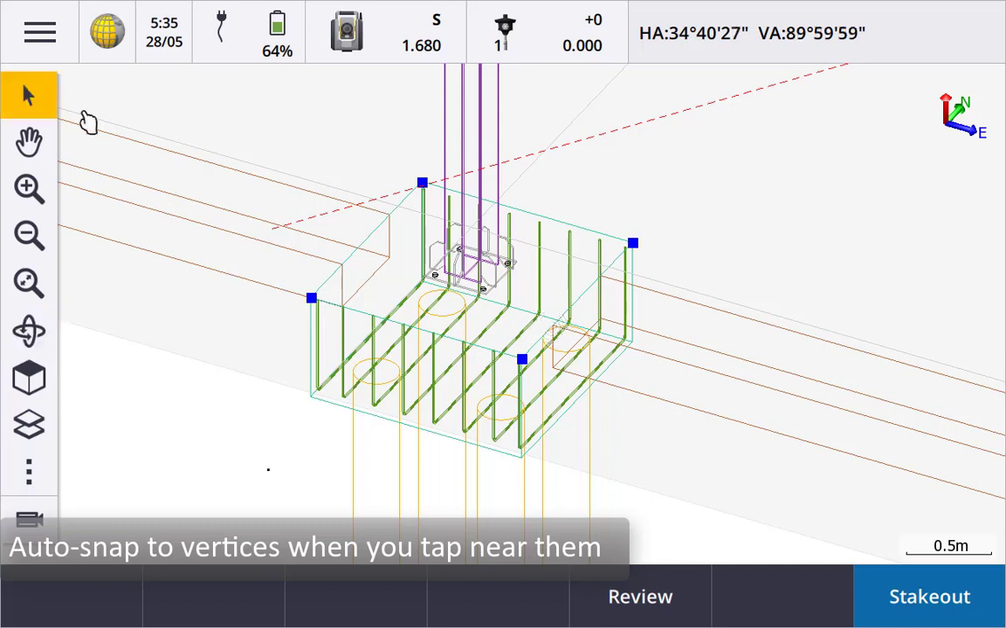
click(688, 367)
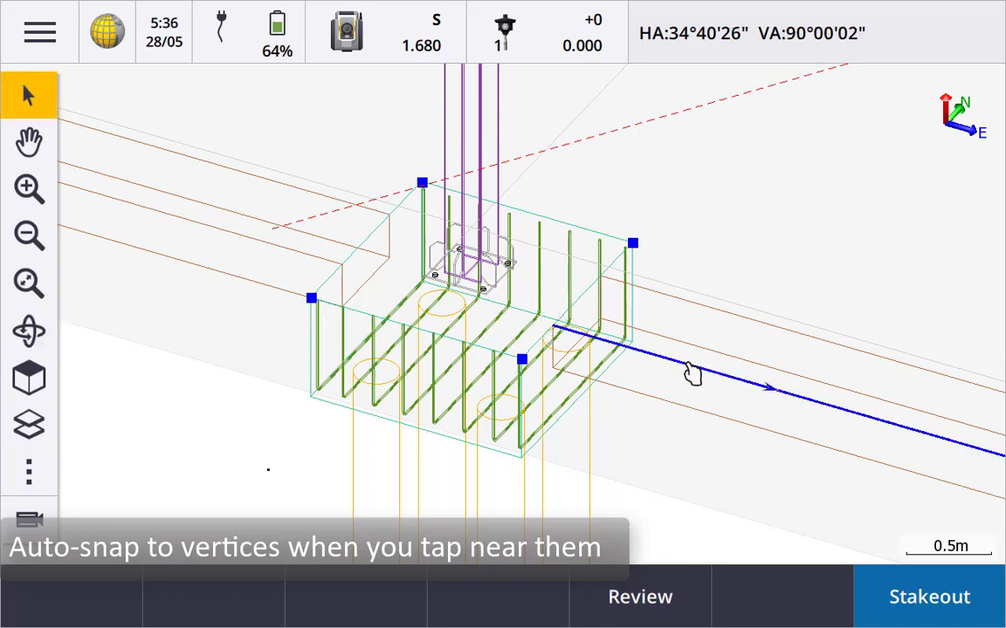
click(691, 373)
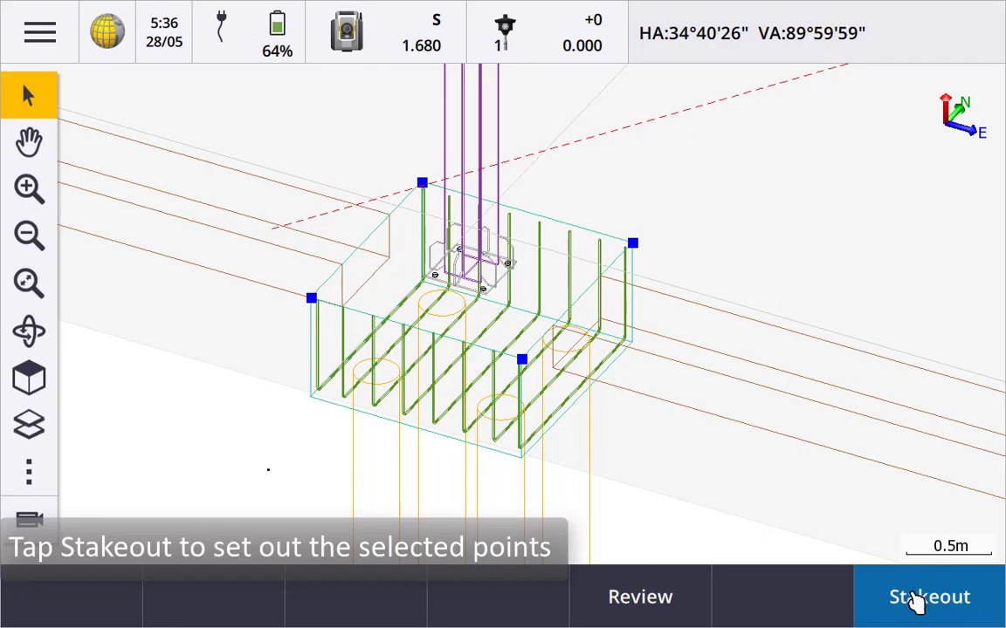
- Stake out the first selected footing corner, IFC0001, and store the as-staked point
click(916, 600)
click(916, 600)
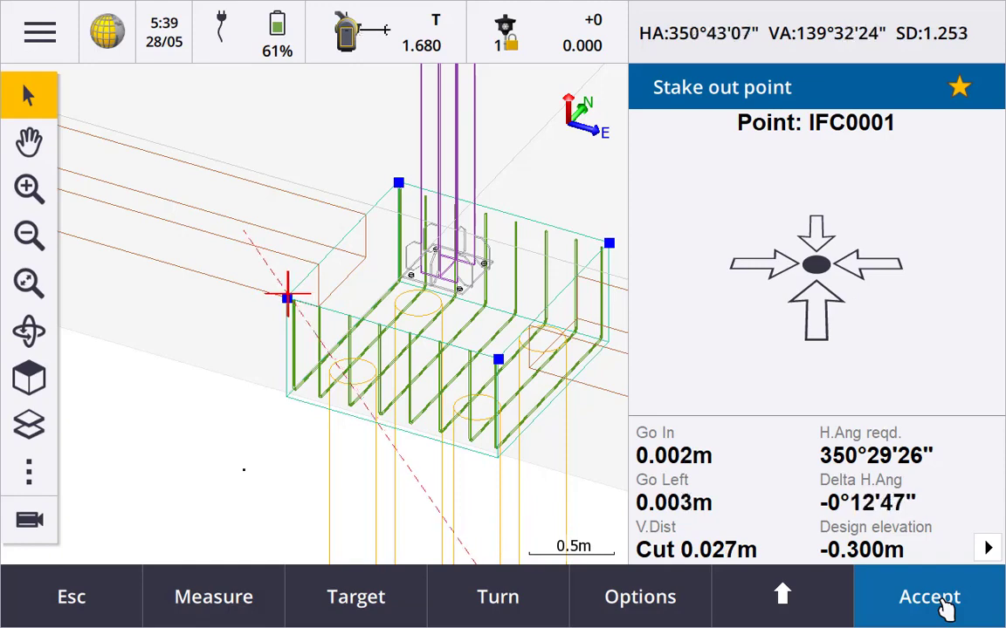
click(944, 602)
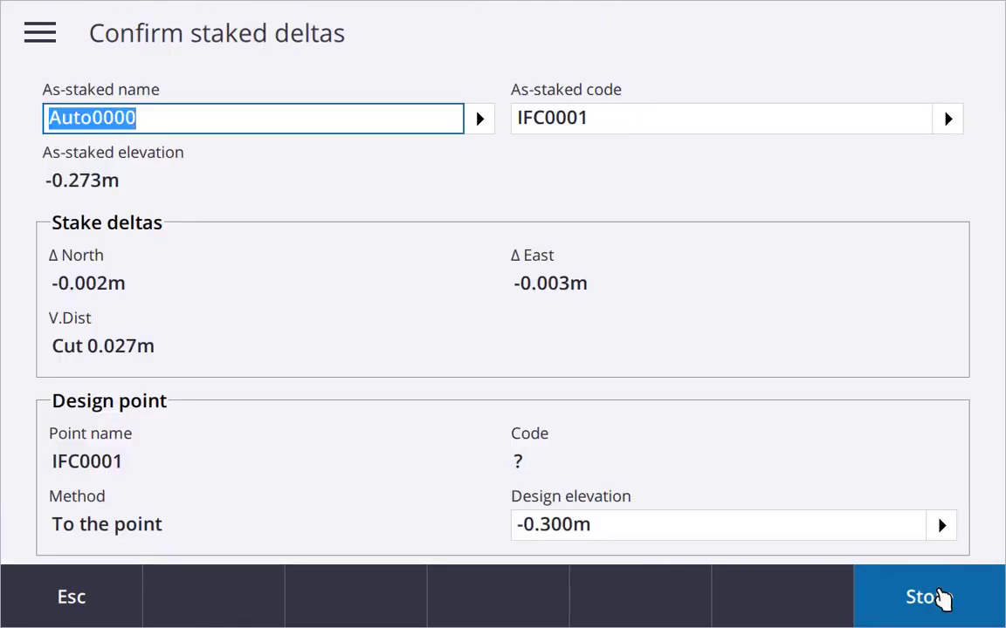
click(944, 599)
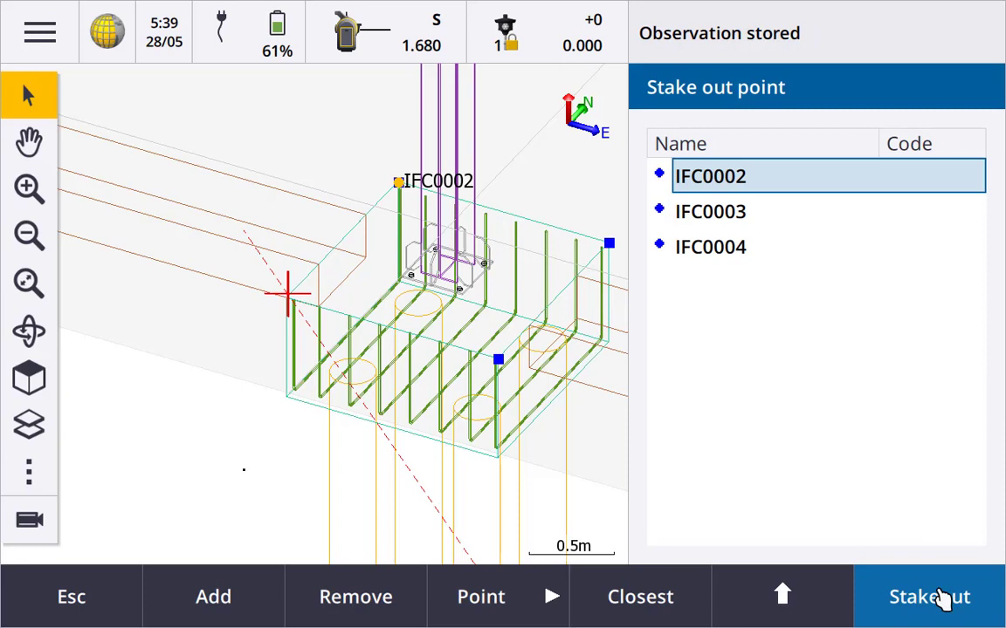
- Clear the remaining point selection and begin a line stakeout of the east beam's near top edge
click(206, 461)
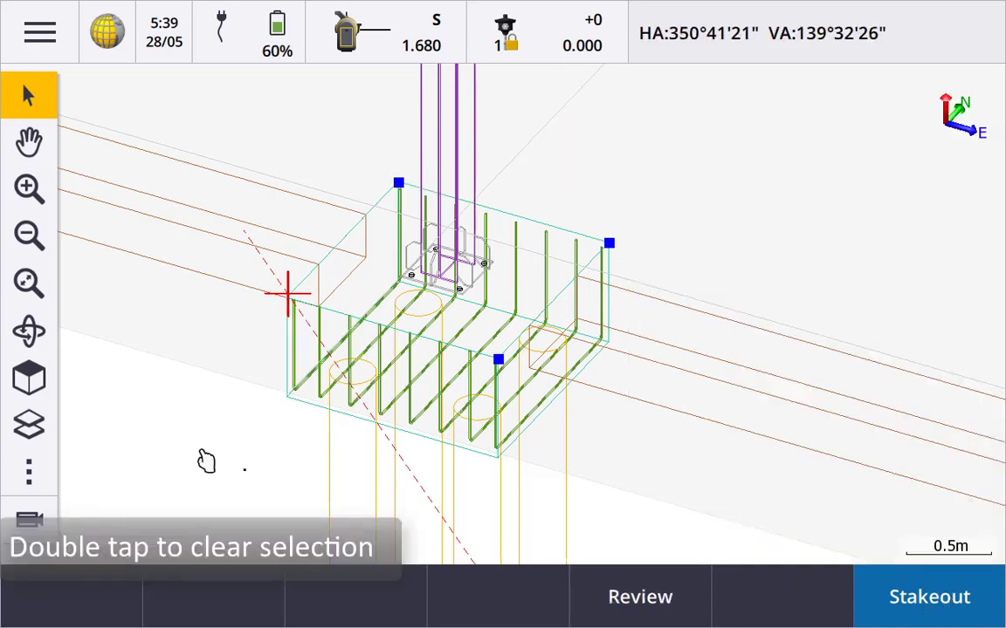
double_click(208, 462)
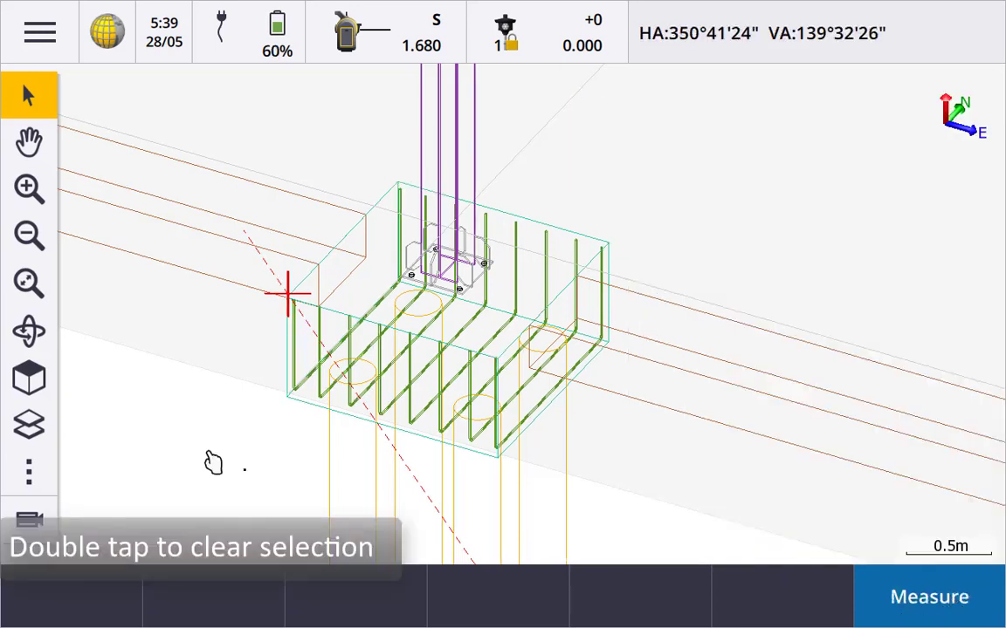
click(651, 360)
click(918, 602)
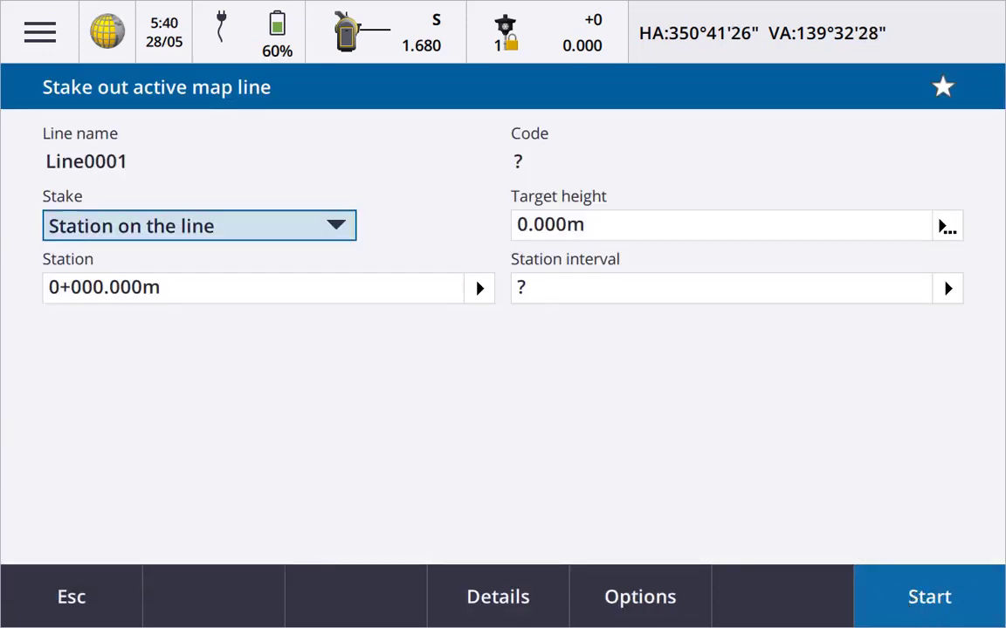
- Keep station 0+000.000m as the station on the line and start staking it out
click(479, 290)
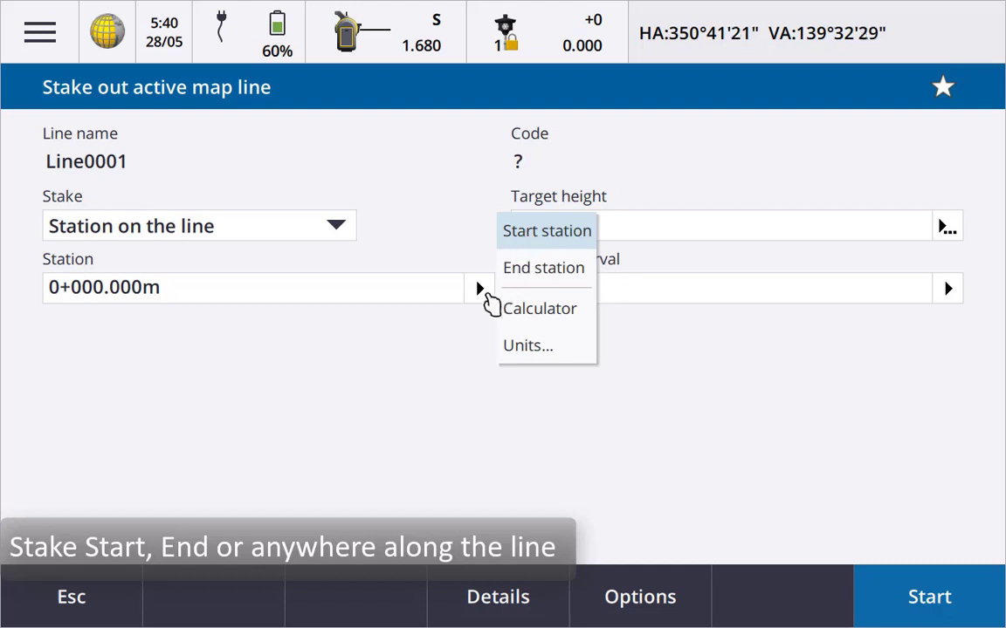
click(481, 297)
click(263, 286)
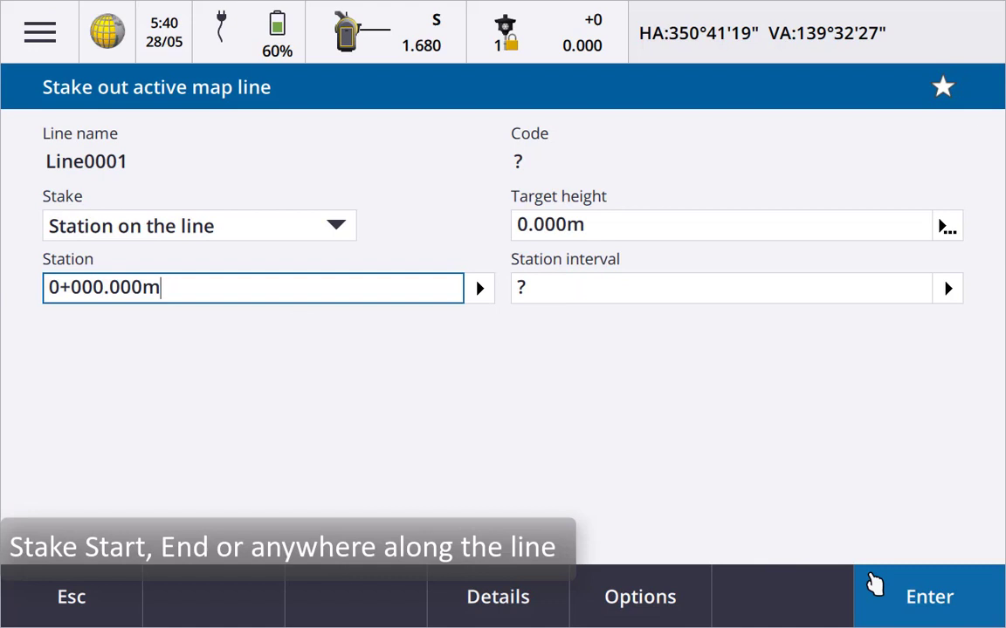
click(929, 603)
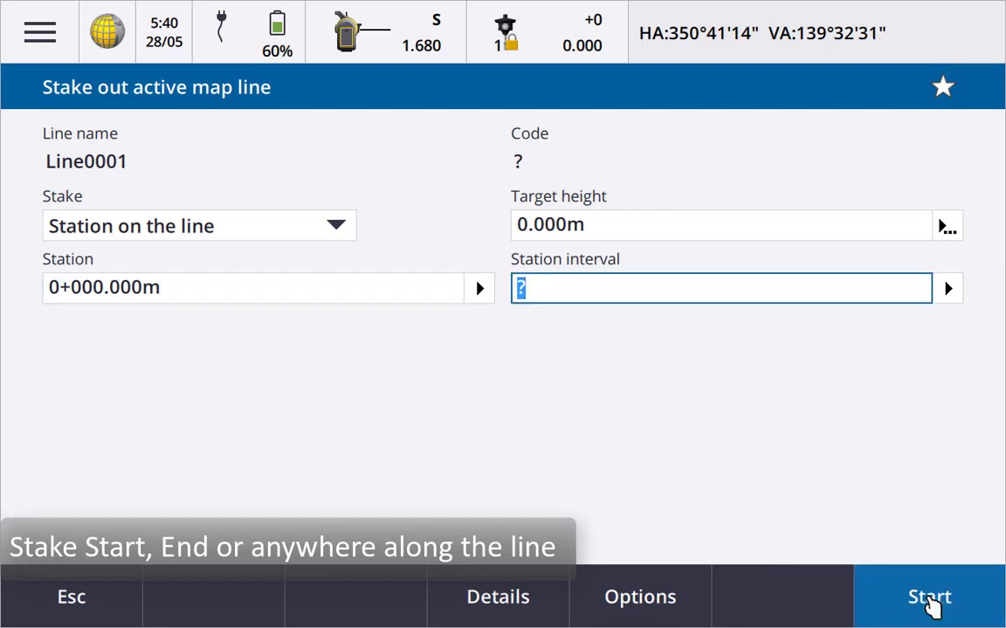
click(928, 600)
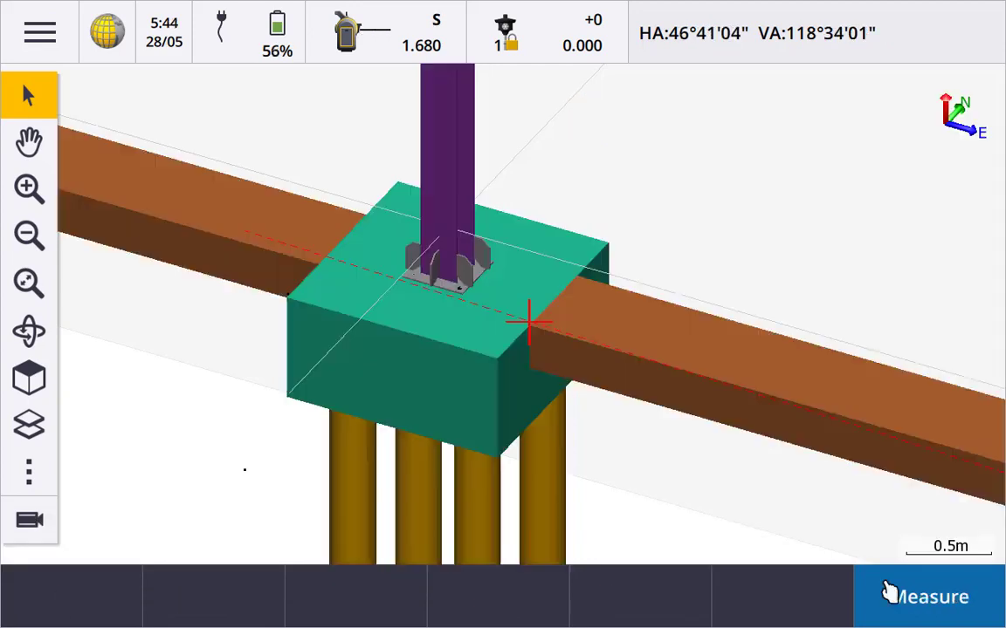
- Hide the FOOTING and REBAR layers of Korec Tekla 2.ifc in the map
click(29, 425)
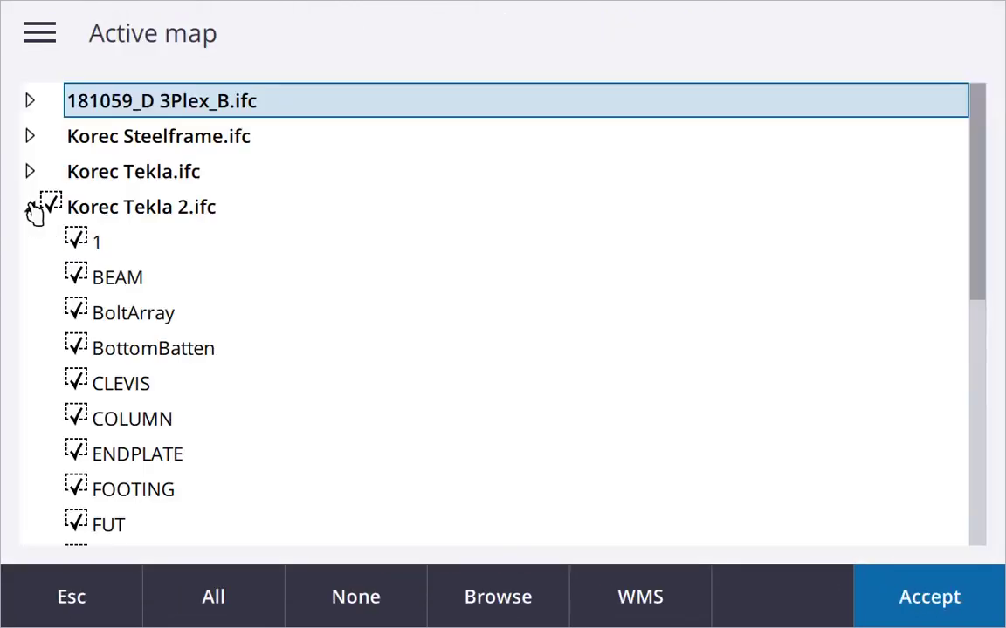
click(131, 491)
scroll(134, 494, down, 5)
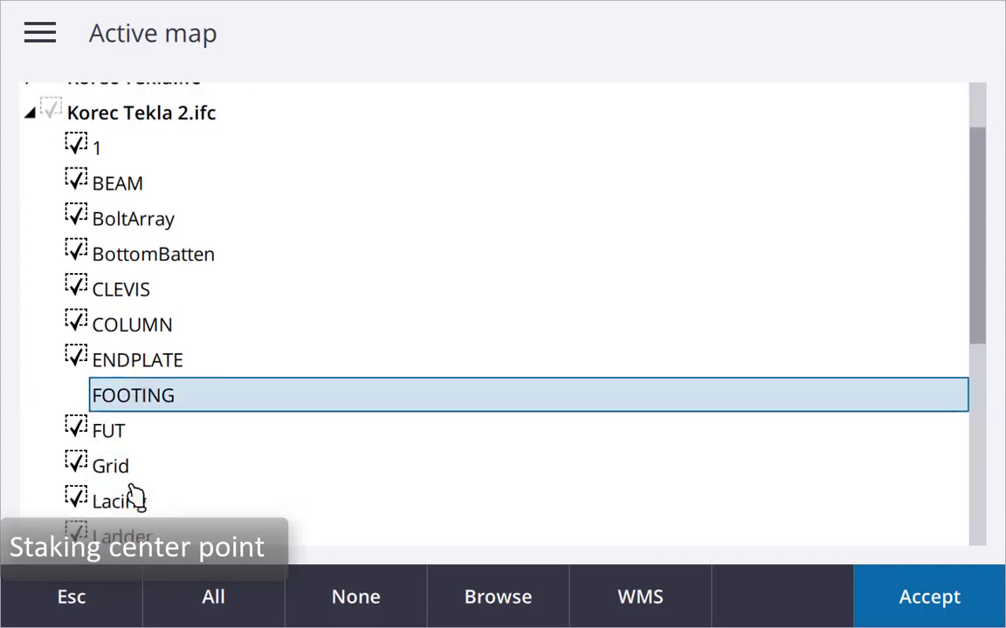
click(131, 370)
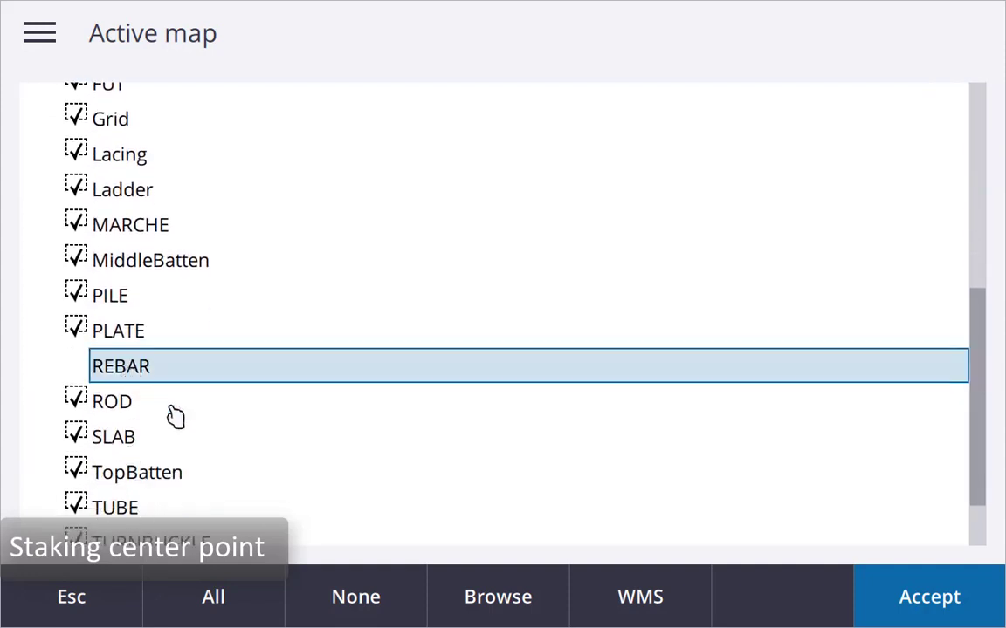
click(925, 600)
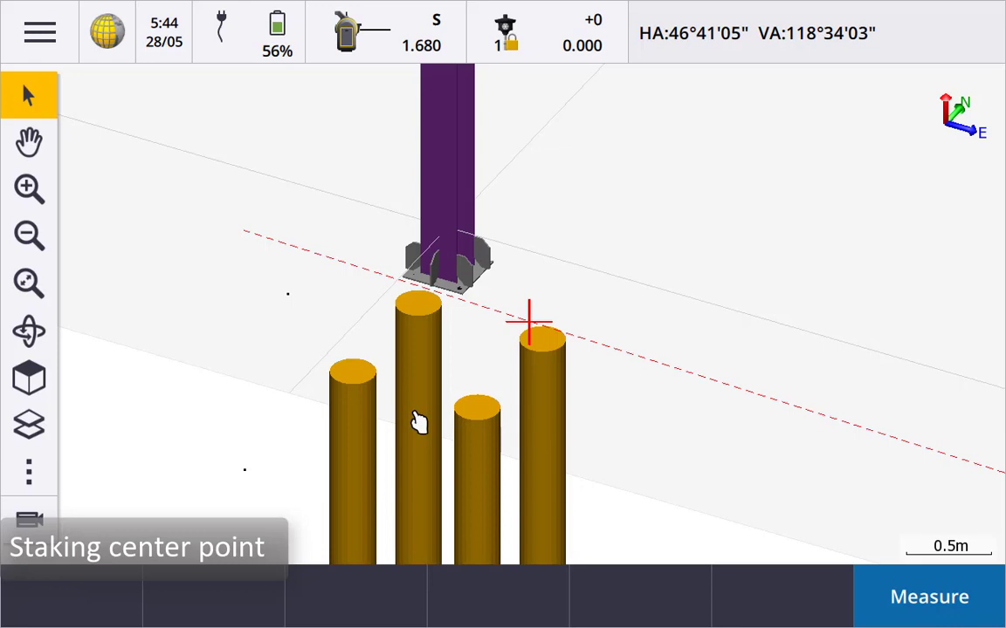
- Compute the center point of the southwest pile's top face and store it with code IFC0001
click(356, 376)
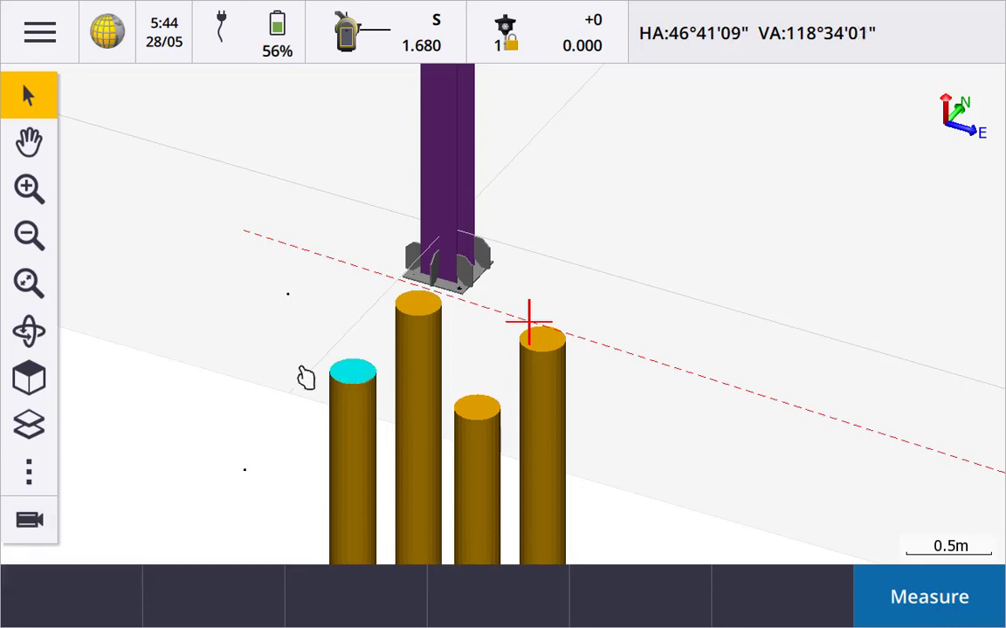
right_click(129, 384)
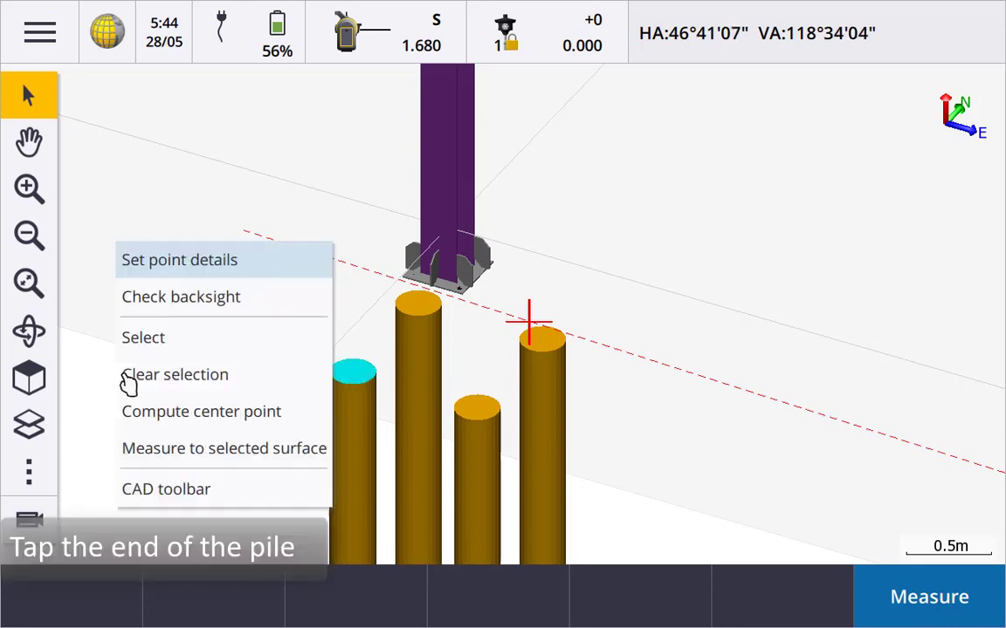
click(175, 419)
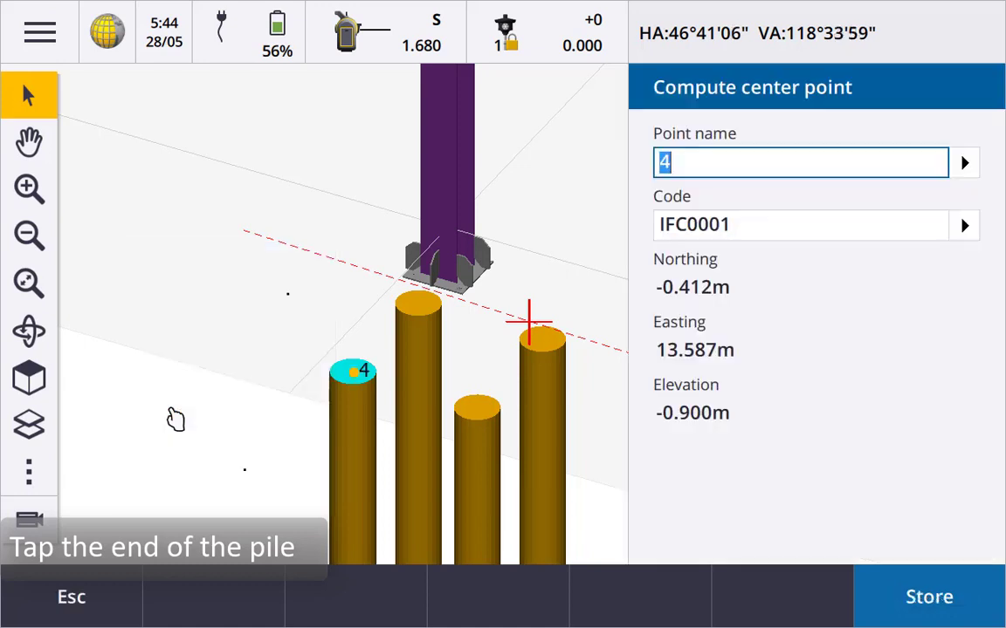
click(926, 597)
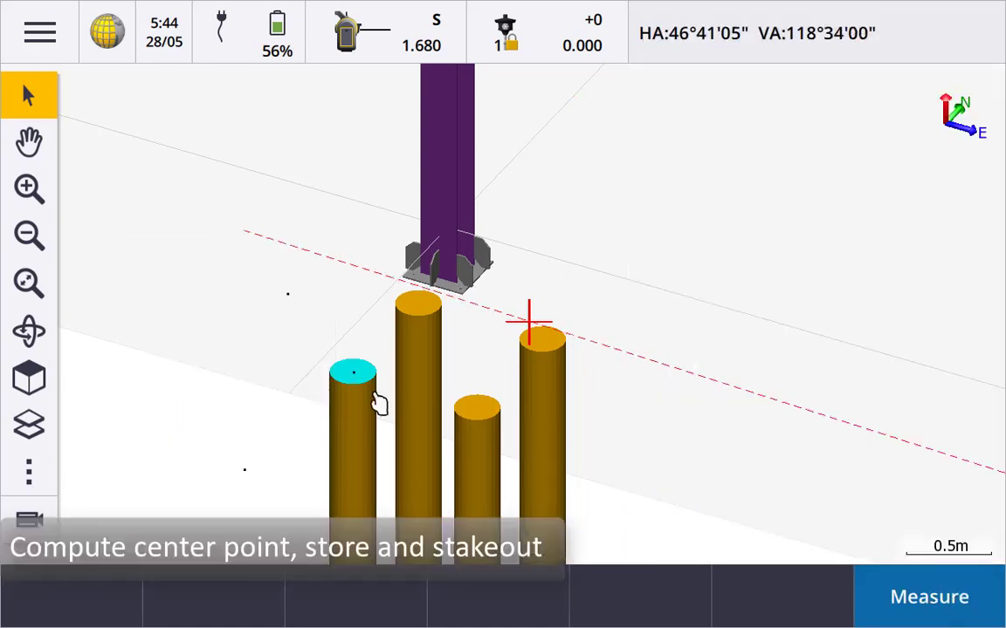
- Start staking out the stored center point on the southwest pile and exit the stakeout
click(357, 374)
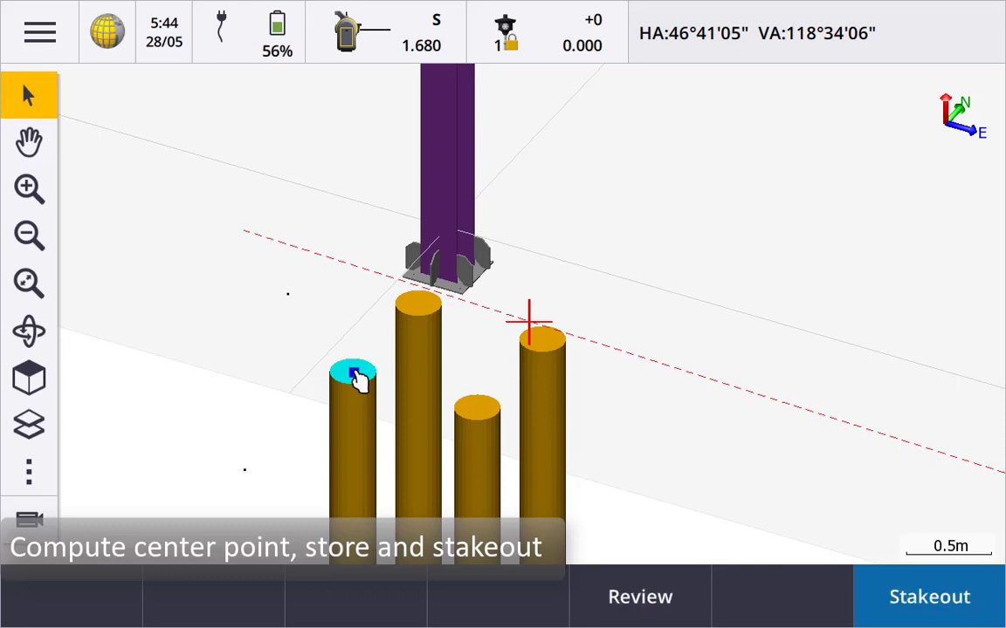
click(928, 597)
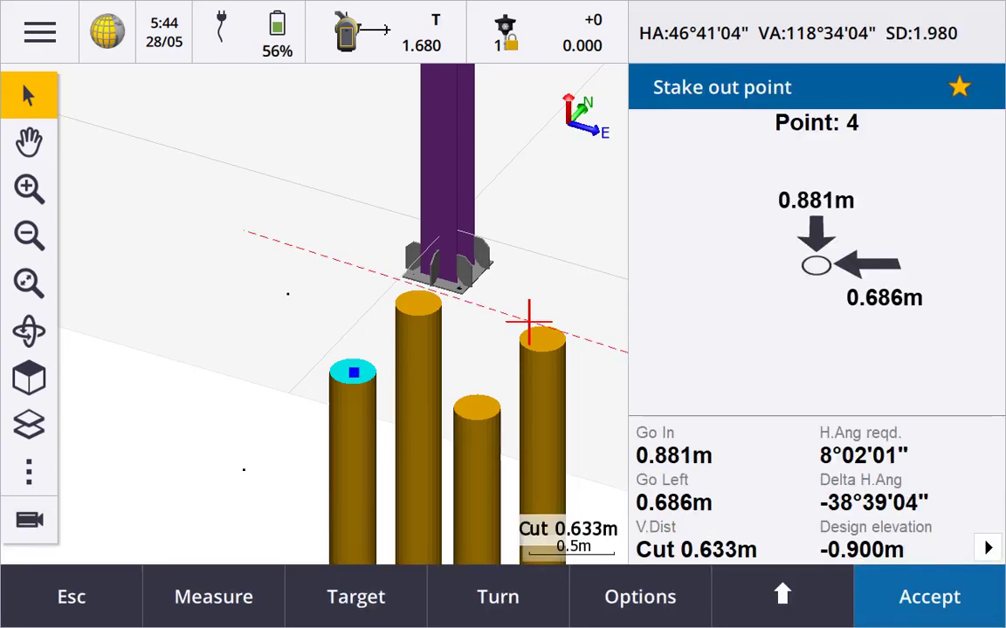
click(73, 603)
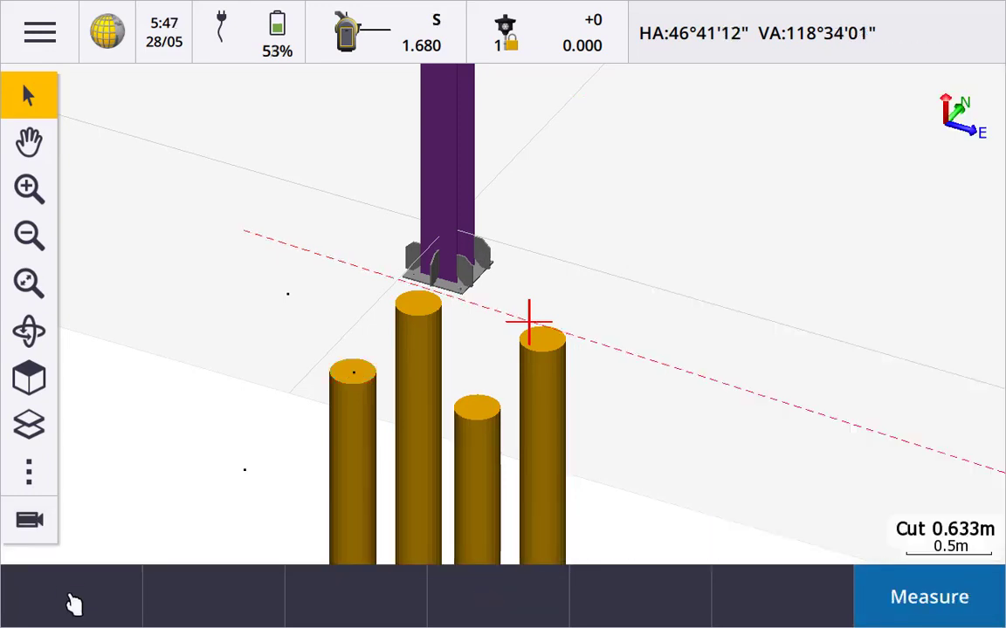
- Start measuring to the purple column's near face with a 5.000m distance to surface limit, 0.000m target height and tracking mode enabled
click(29, 142)
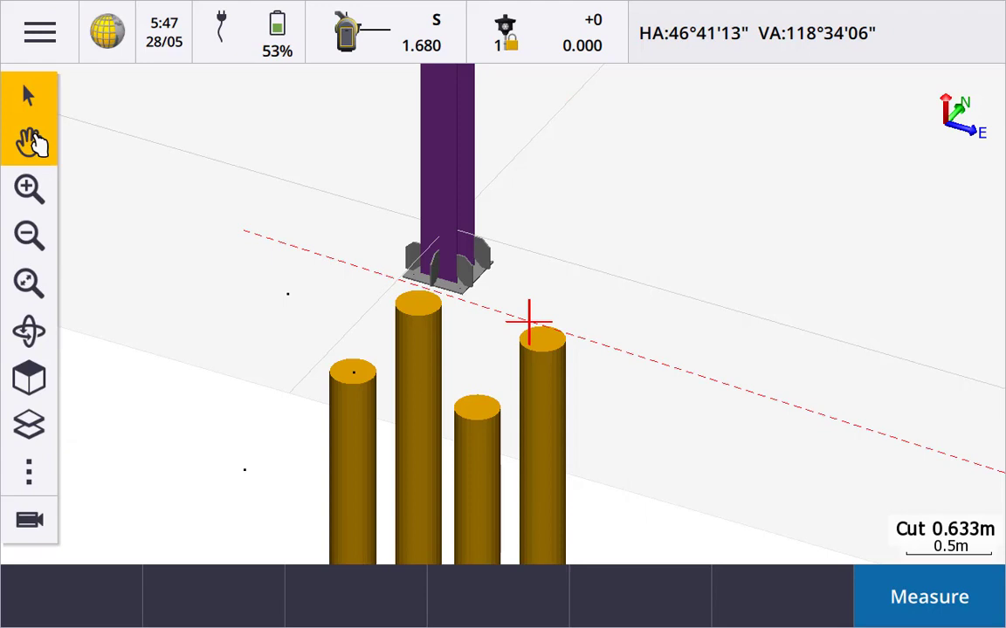
drag(350, 153, 439, 505)
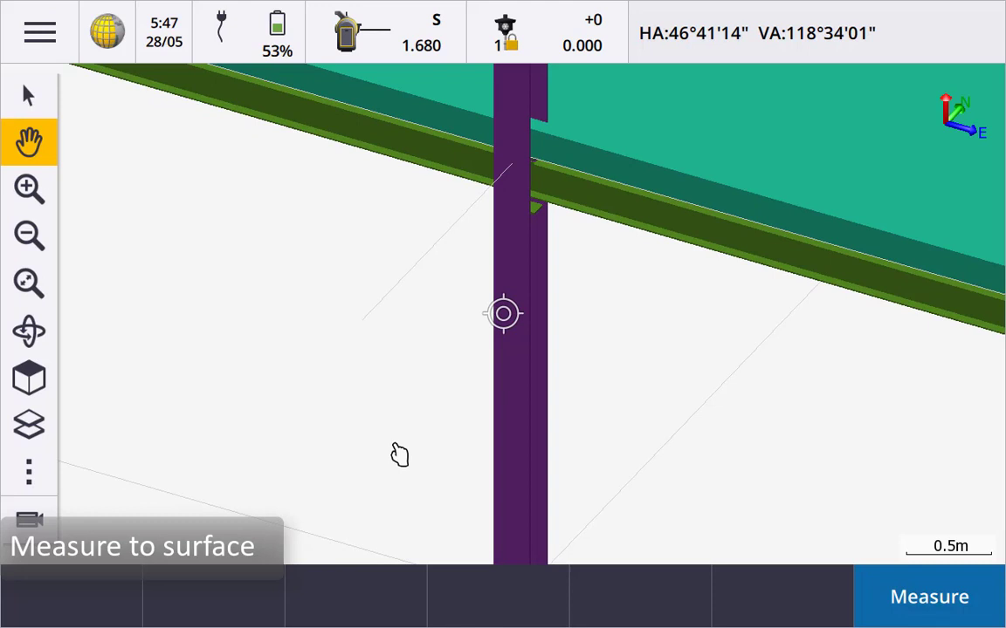
click(29, 94)
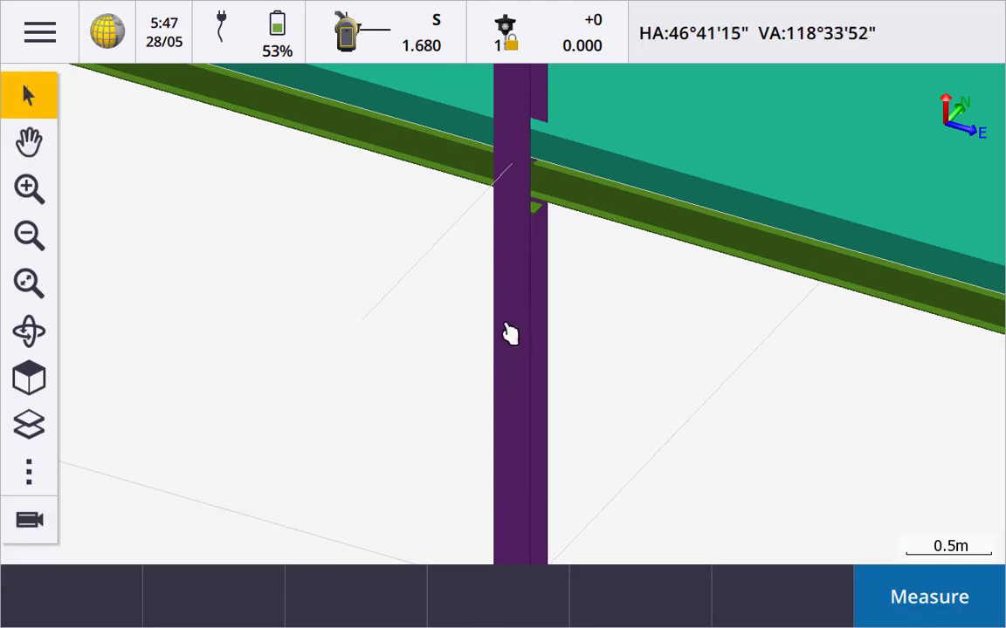
click(500, 328)
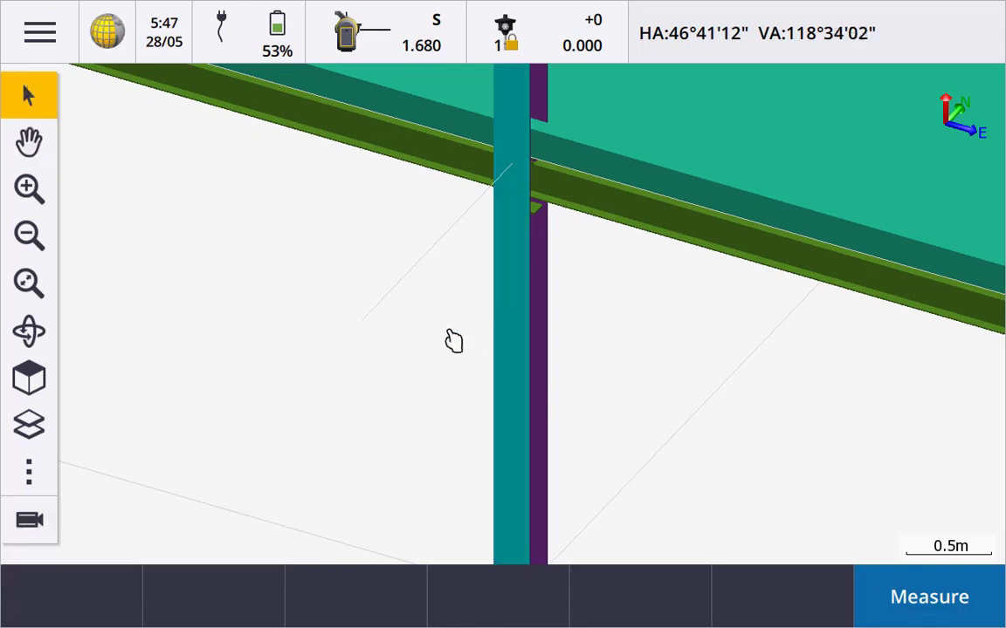
right_click(453, 341)
click(498, 407)
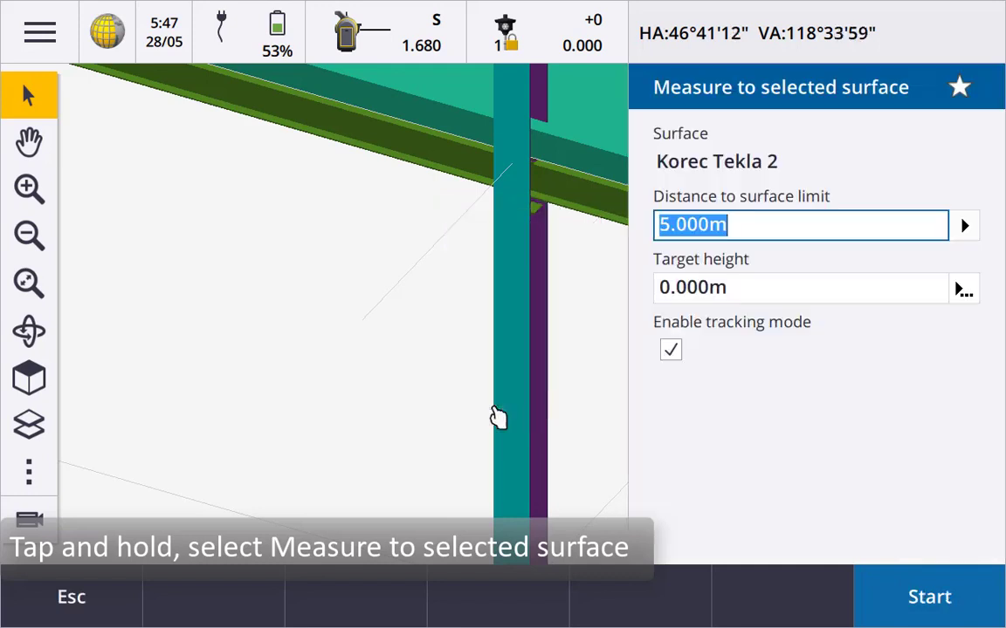
click(857, 578)
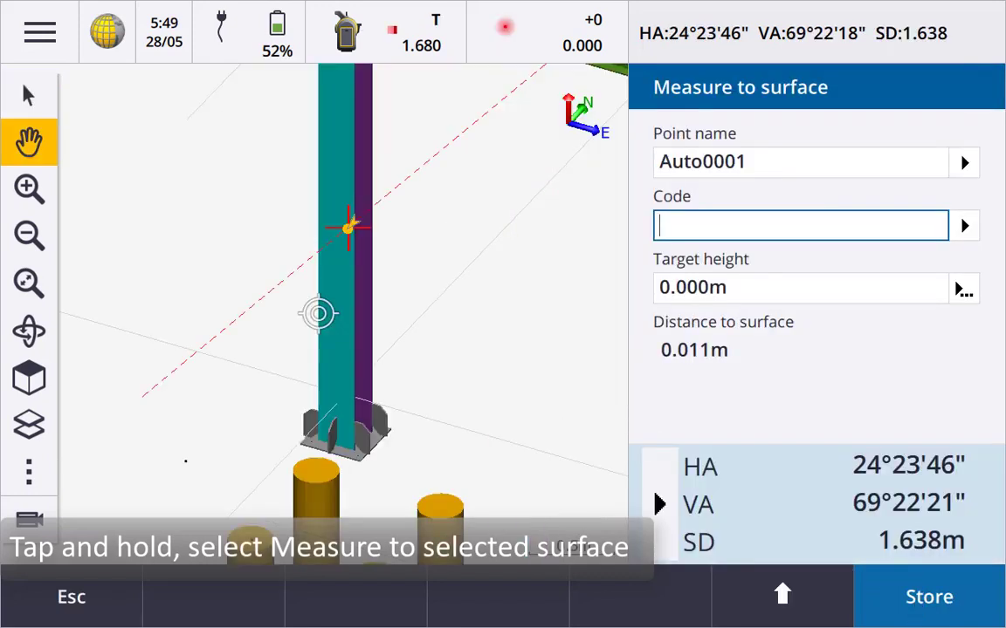
- Examine the measured point against the selected column face up close and from a rotated angle
click(29, 191)
click(29, 190)
click(31, 332)
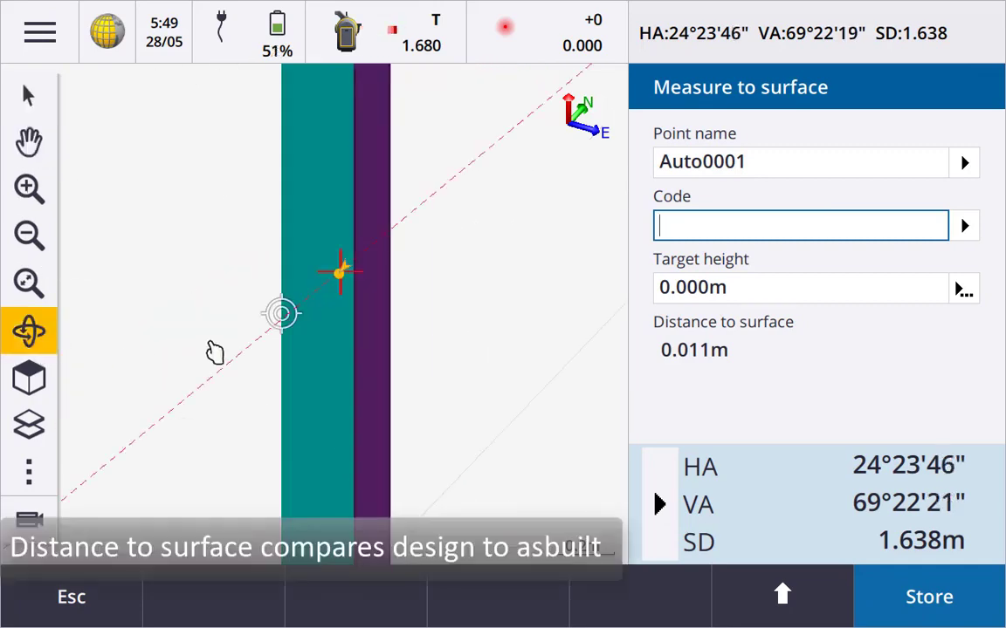
mouse_move(365, 347)
mouse_down()
mouse_move(327, 355)
mouse_move(290, 334)
mouse_move(374, 347)
mouse_up()
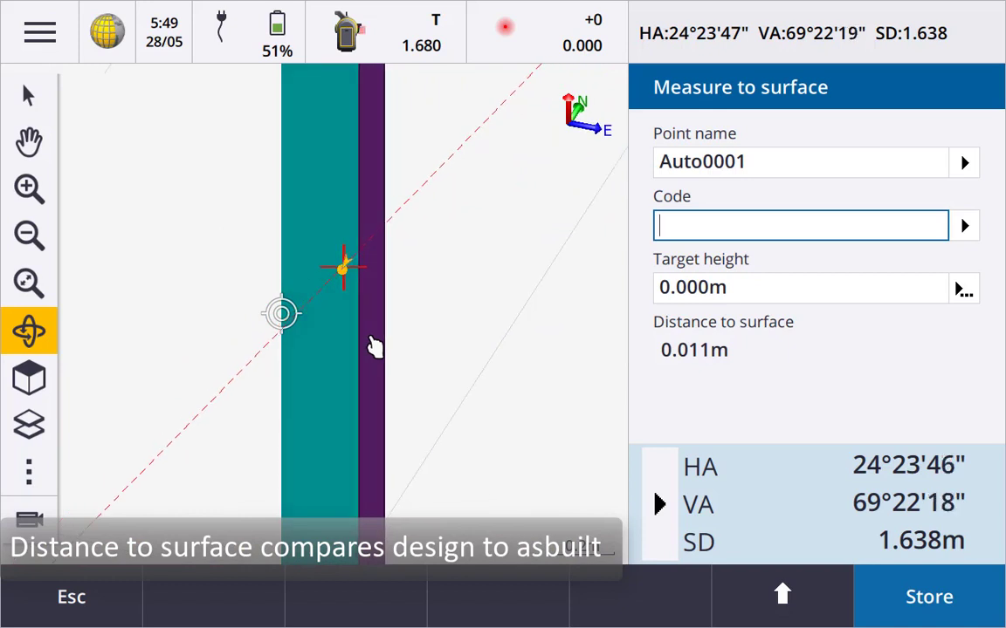